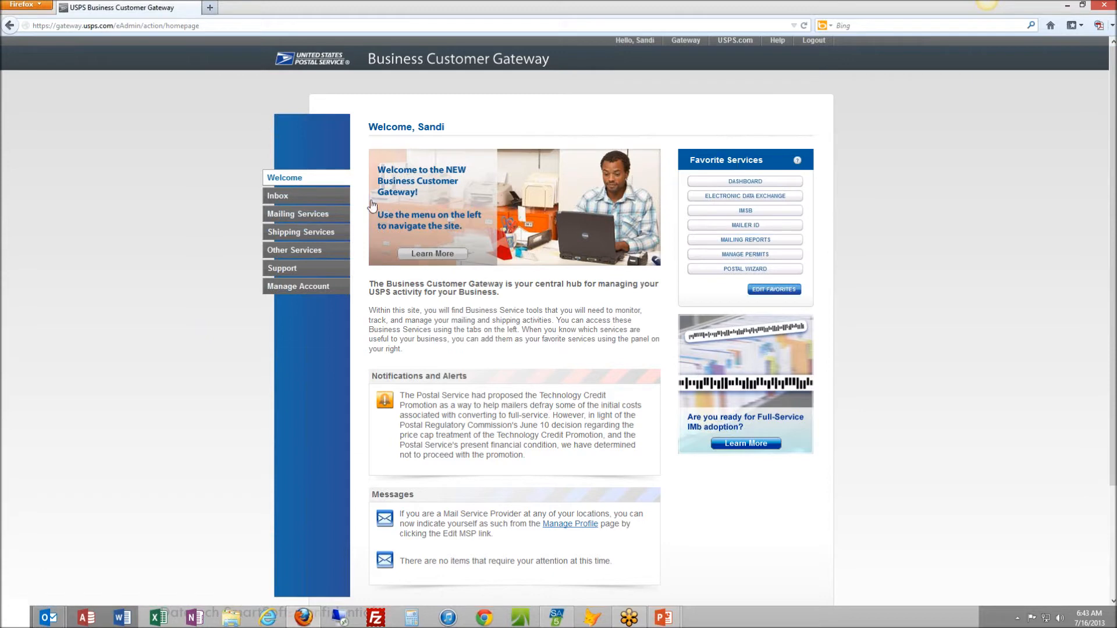
Open the Electronic Data Exchange (PostalOne!) service from the mailing services and look over its Mail.dat download and testing options
click(325, 217)
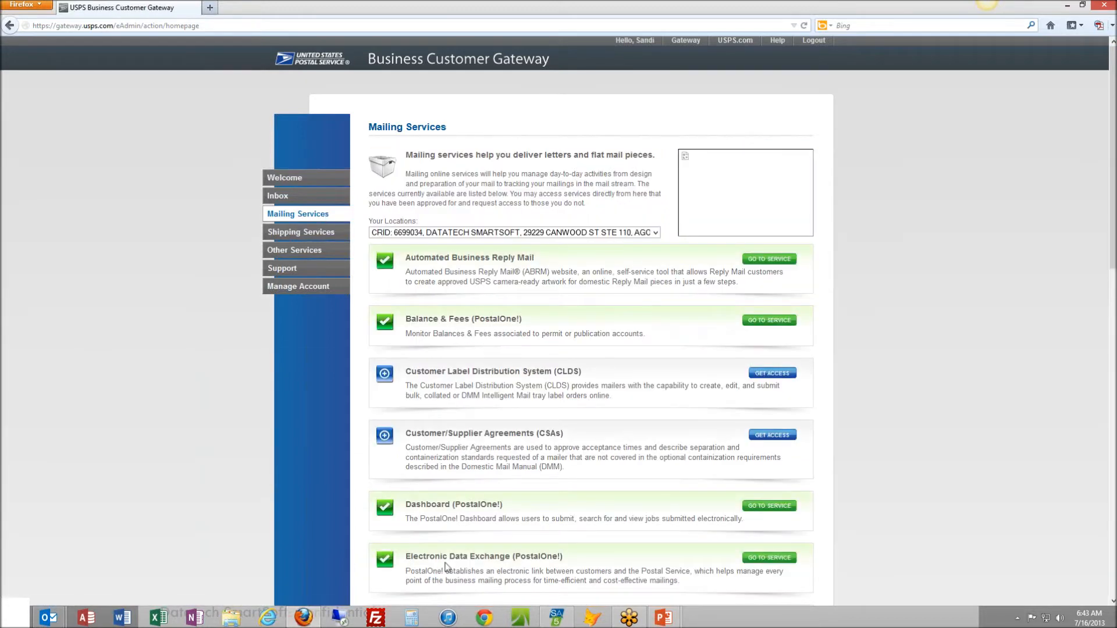
click(775, 559)
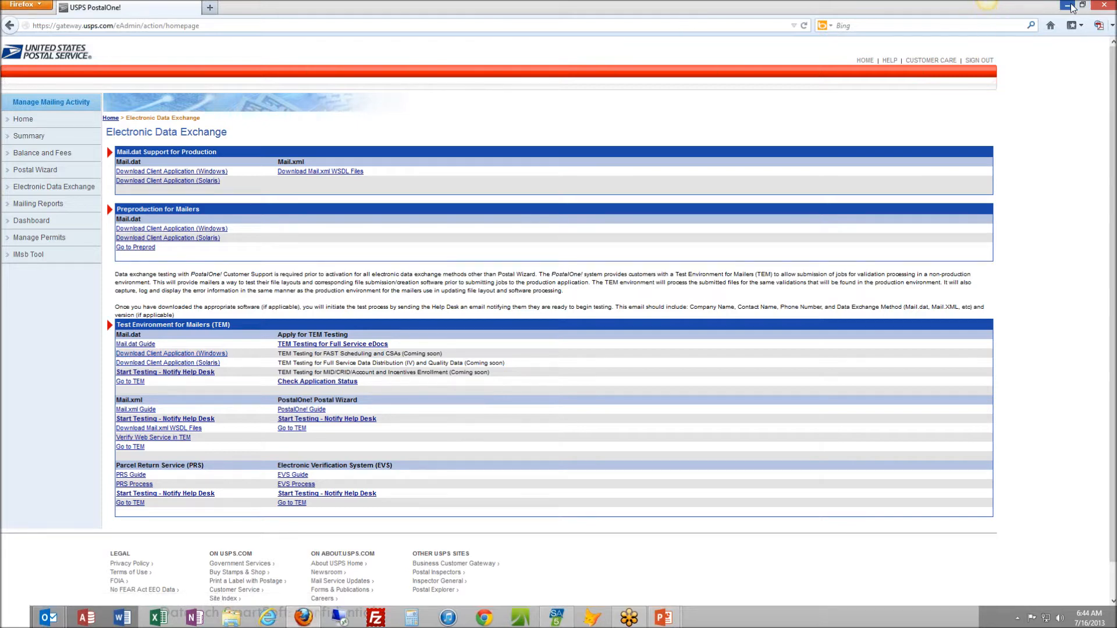
scroll(761, 491, down, 2)
Switch to SmartAddresser, start opening a list for the first time, and select demofile.csv in the Demo folder as the input file
click(559, 622)
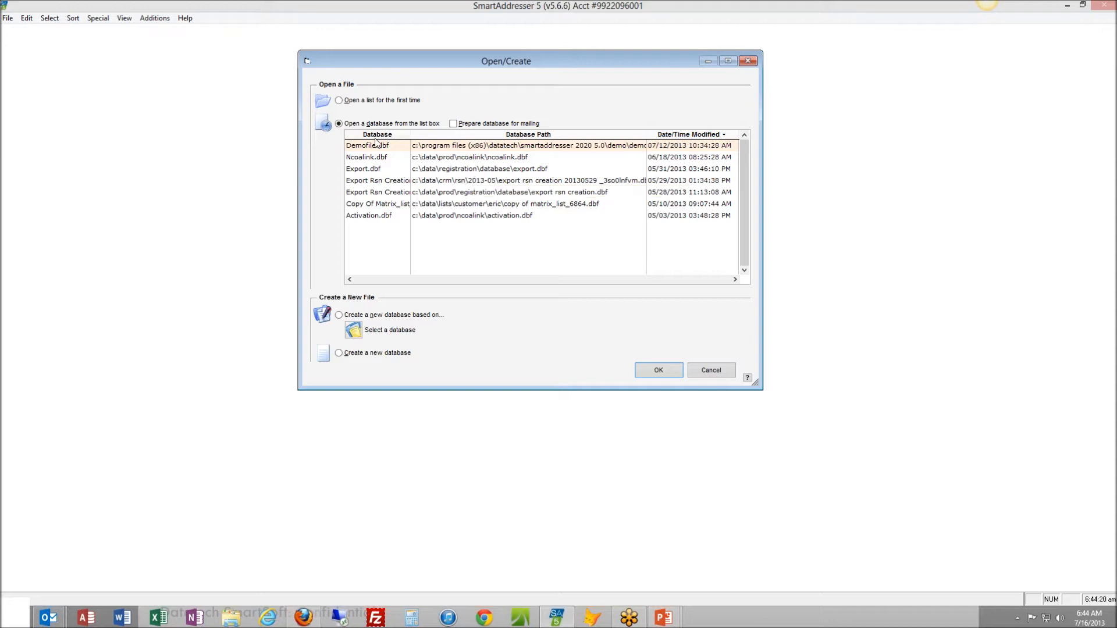
click(339, 100)
click(651, 372)
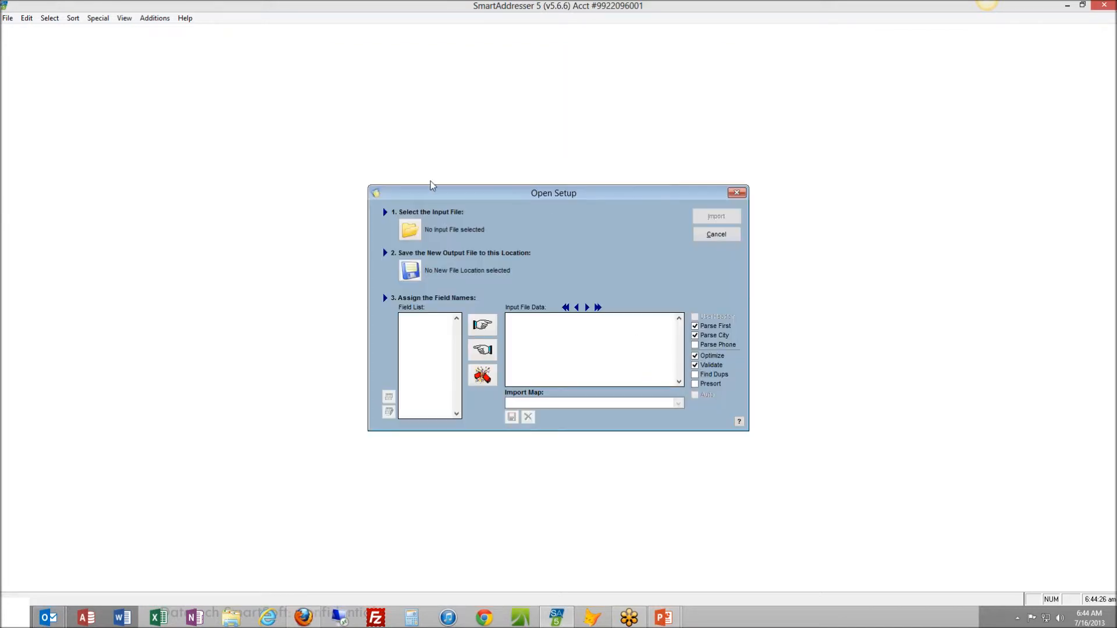
click(414, 232)
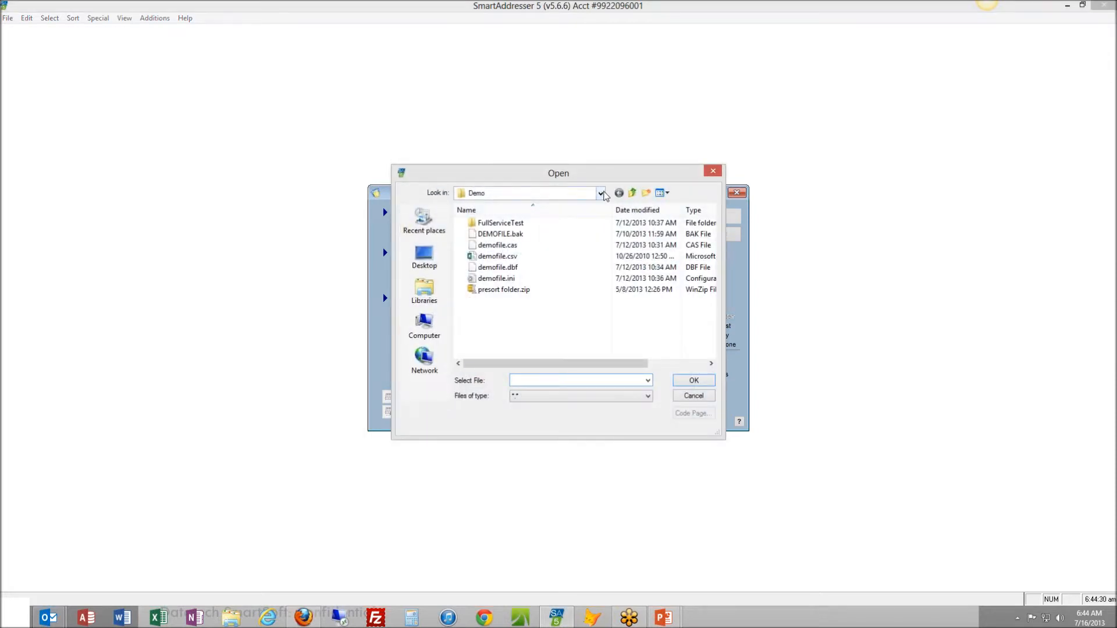
click(603, 196)
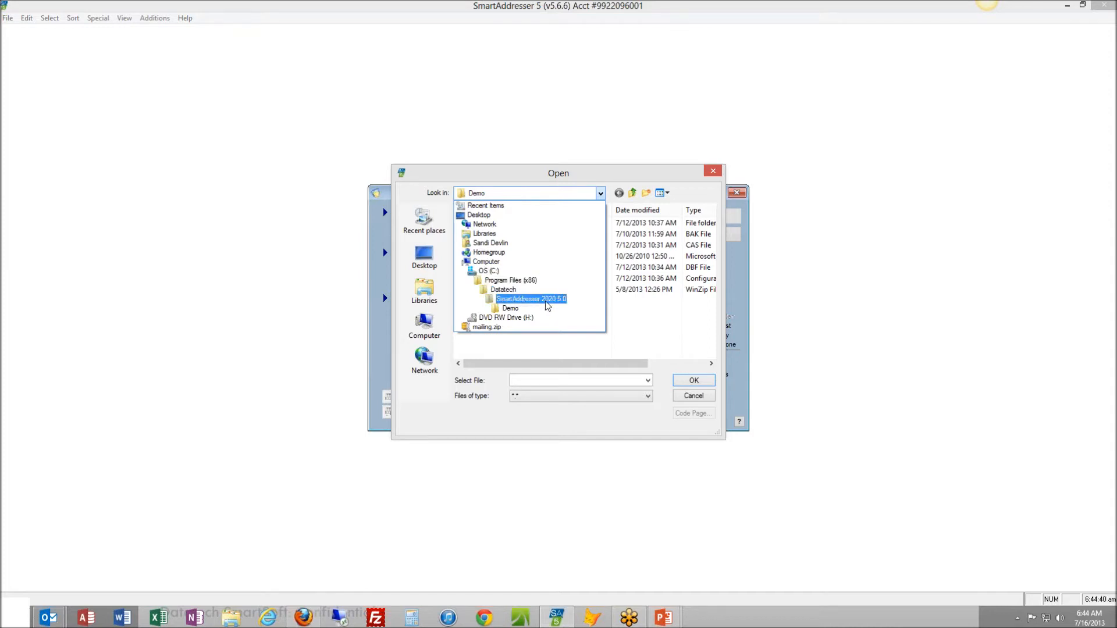
click(511, 308)
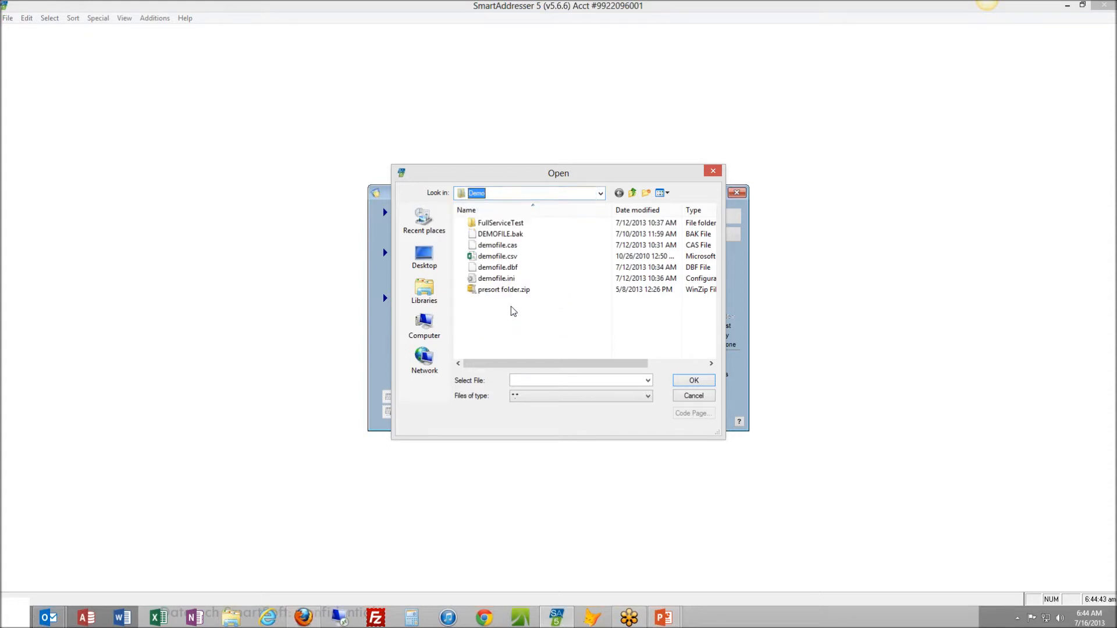
click(507, 258)
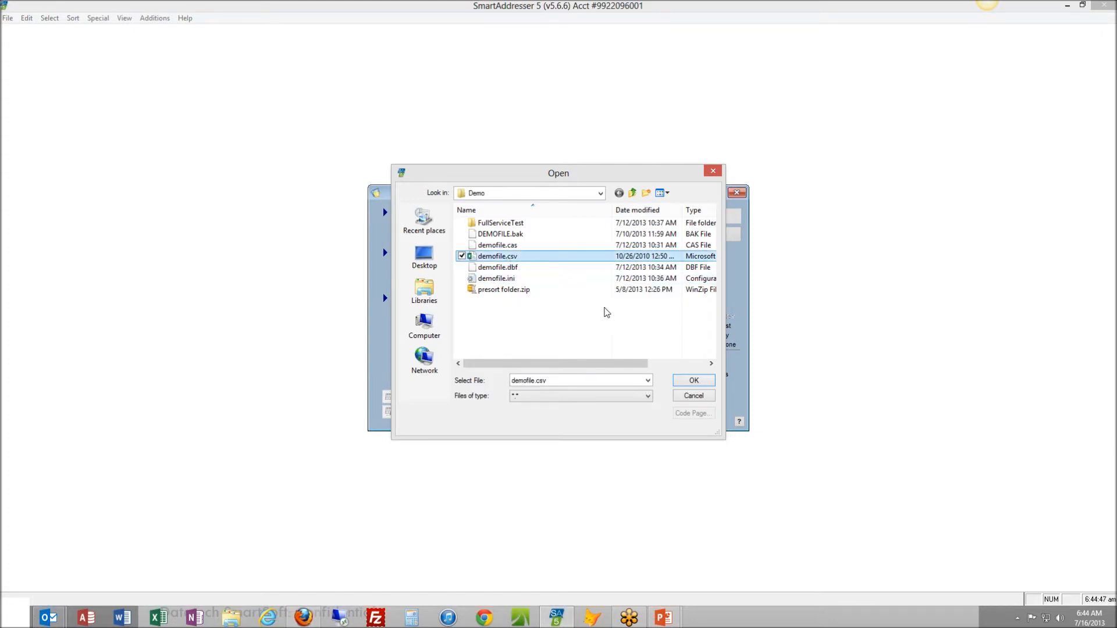
click(692, 381)
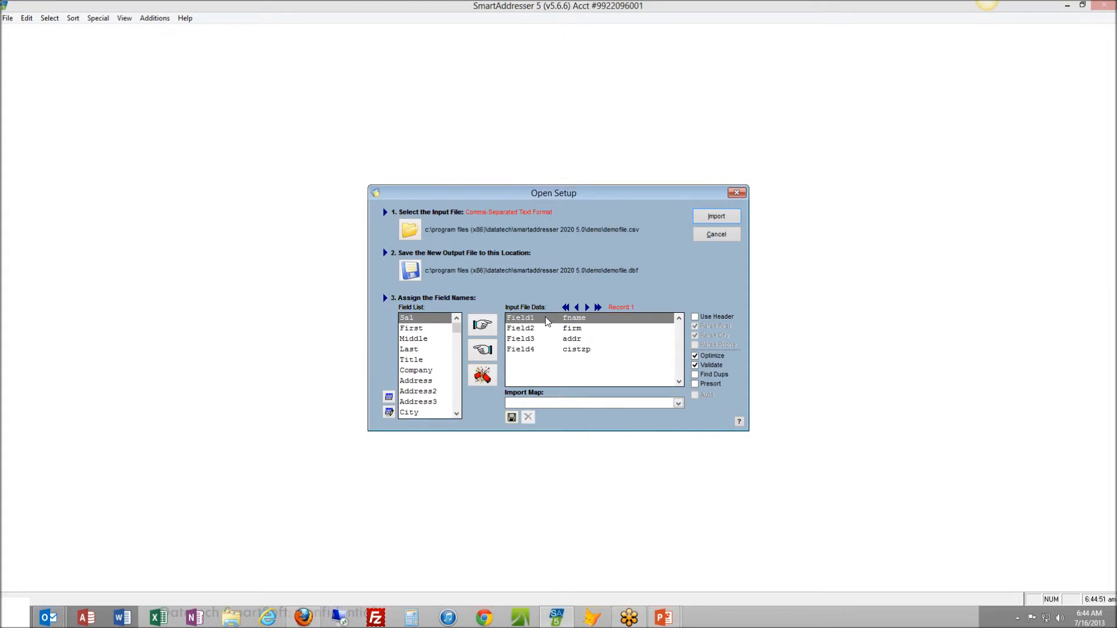
Import the list using its header row for the field names, replacing the existing demofile.dbf
click(695, 317)
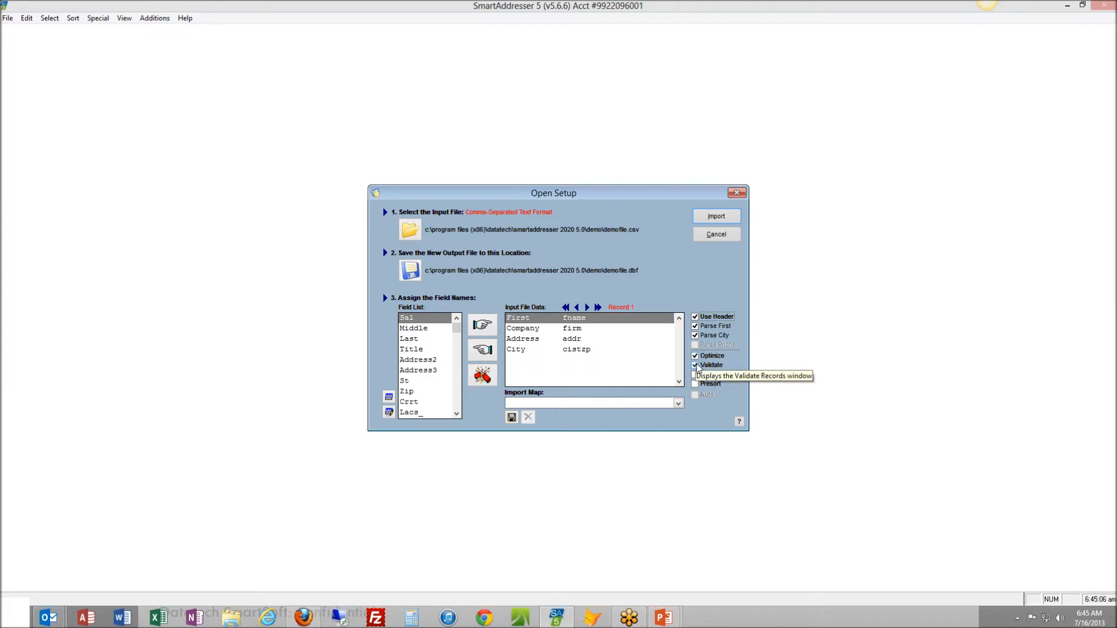
click(717, 219)
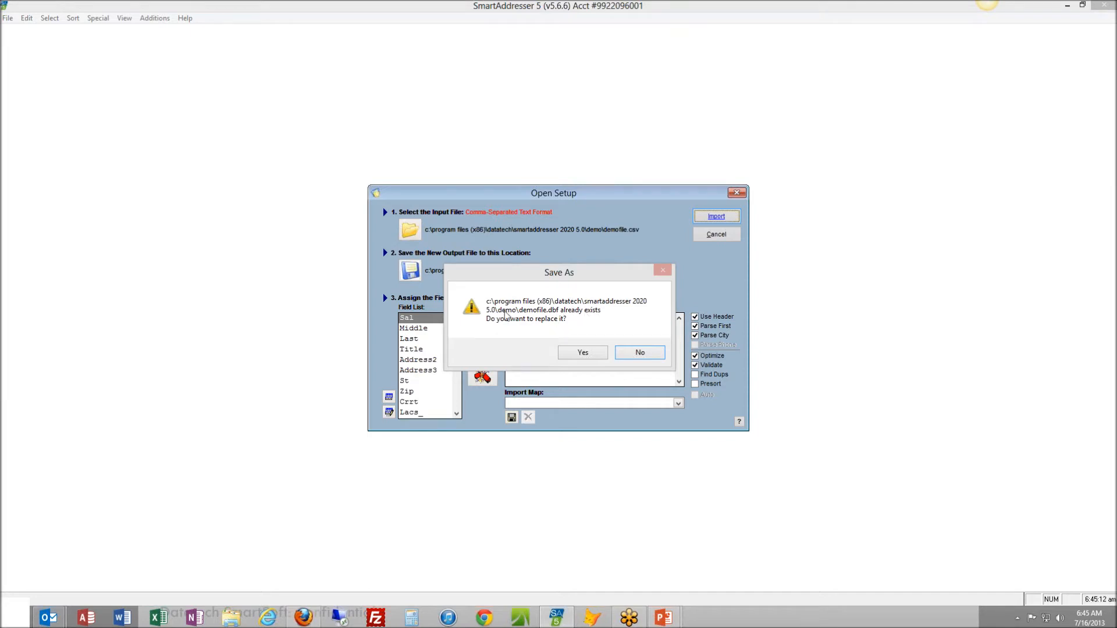
click(582, 353)
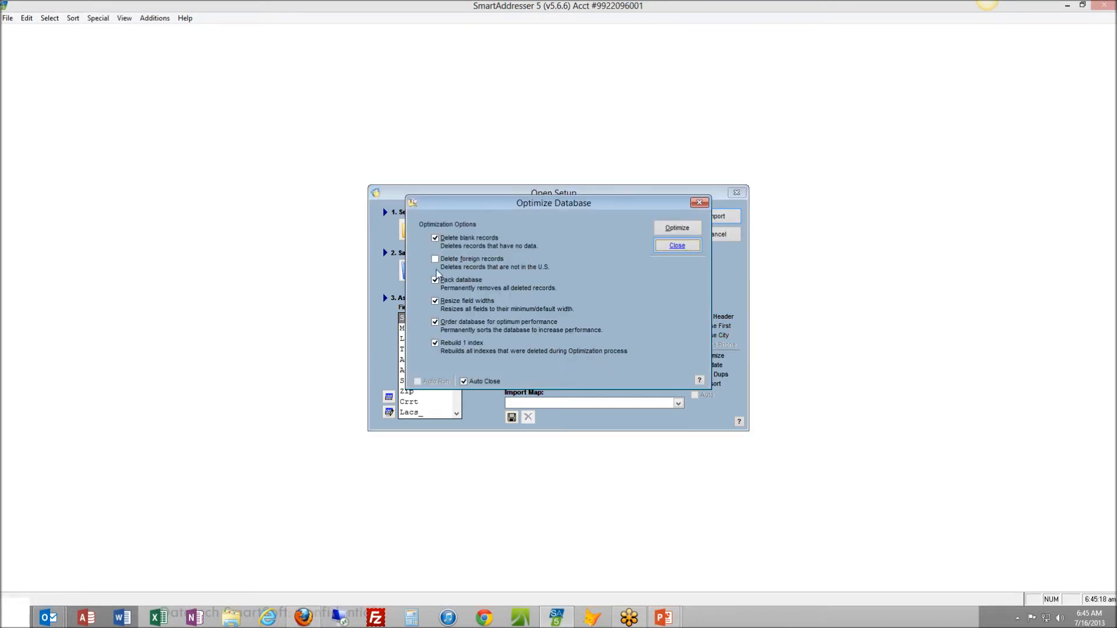
Optimize the imported database and validate all of its records with the preset options
click(671, 227)
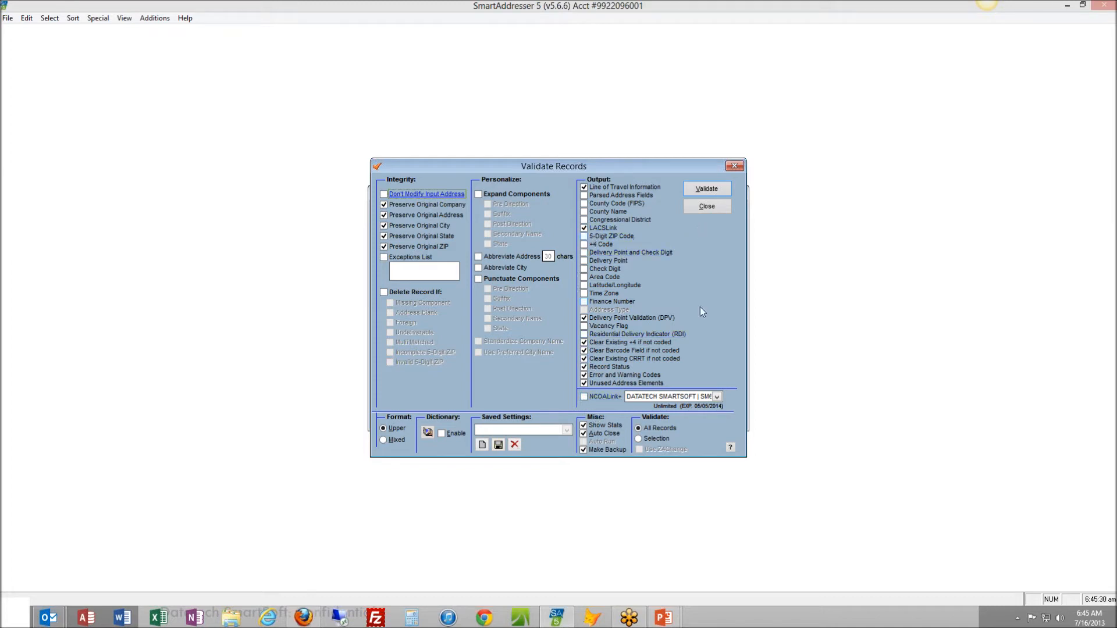
click(708, 191)
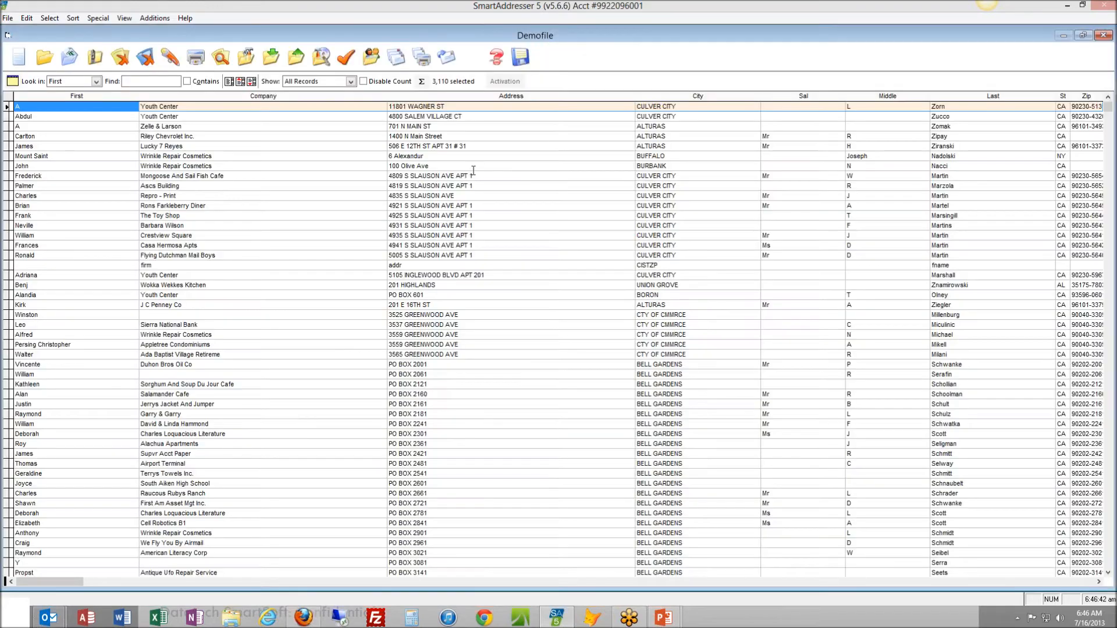
Open the mail presort setup for Demofile and review the piece, mail drop ZIP and presort folder name settings
click(71, 18)
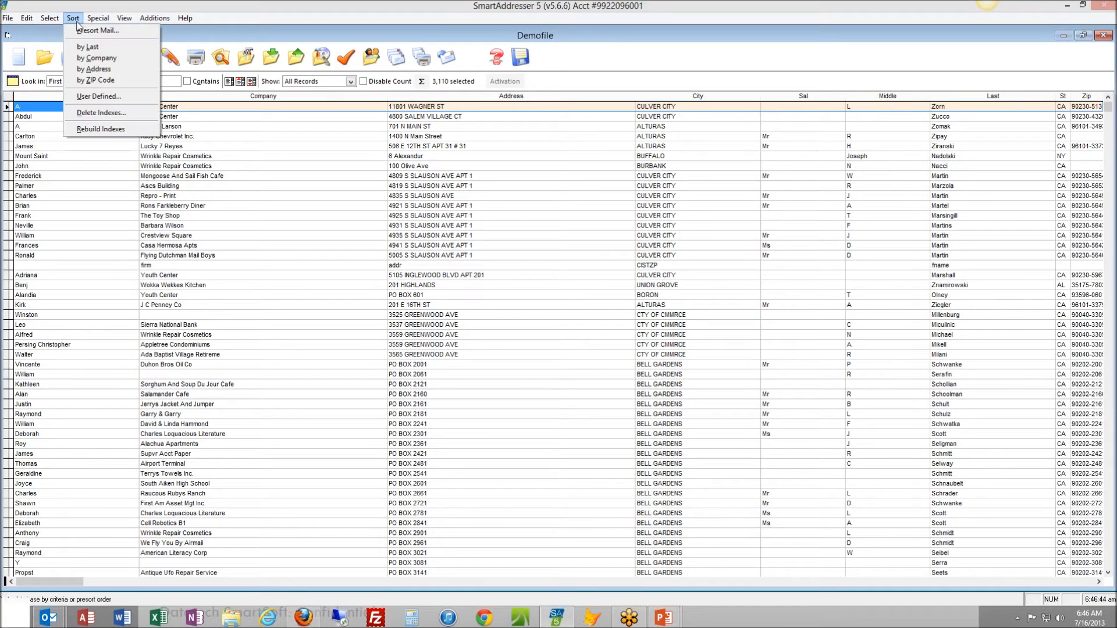
click(80, 32)
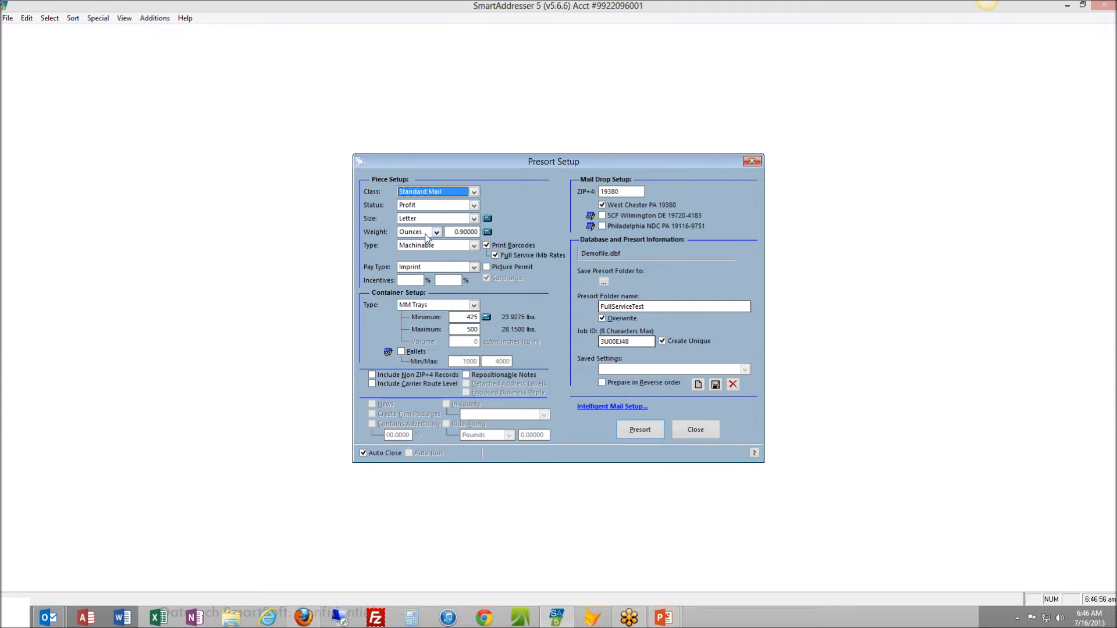
mouse_move(470, 232)
click(620, 192)
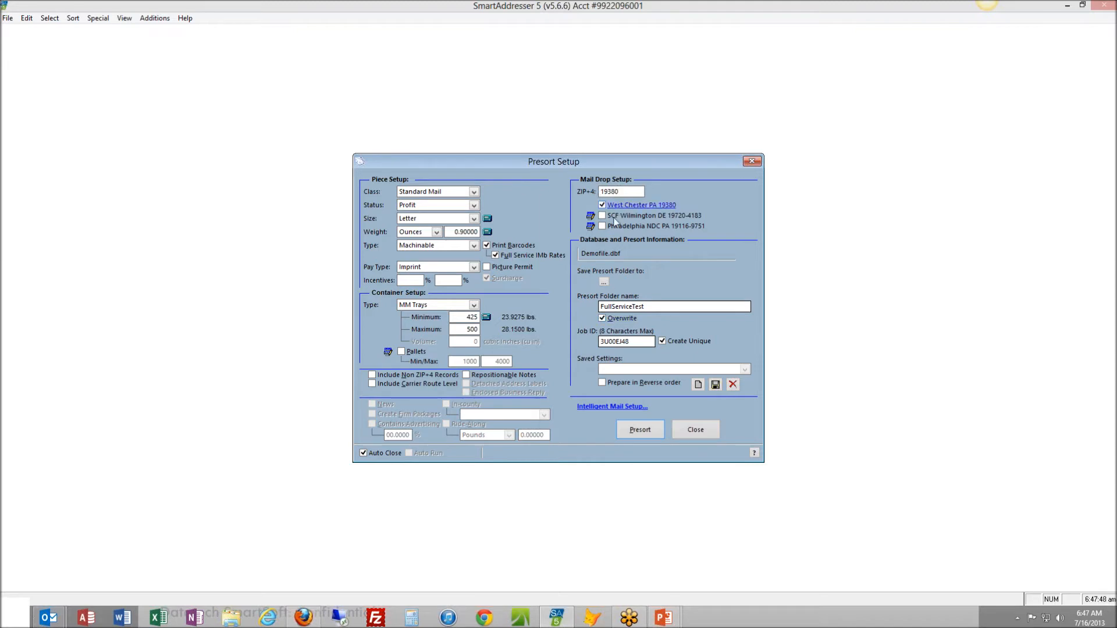
click(603, 306)
Set the Standard Mail service type to 271=Destination Confirm (Full-IMb Tracing) in the Intelligent Mail setup and save the changes
click(615, 409)
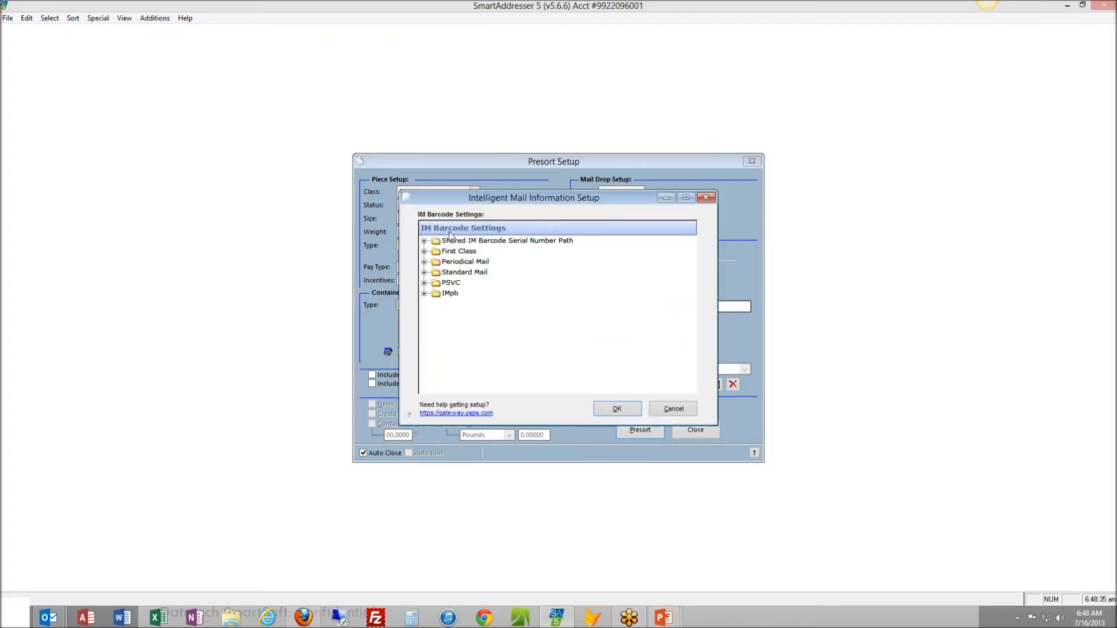
click(424, 274)
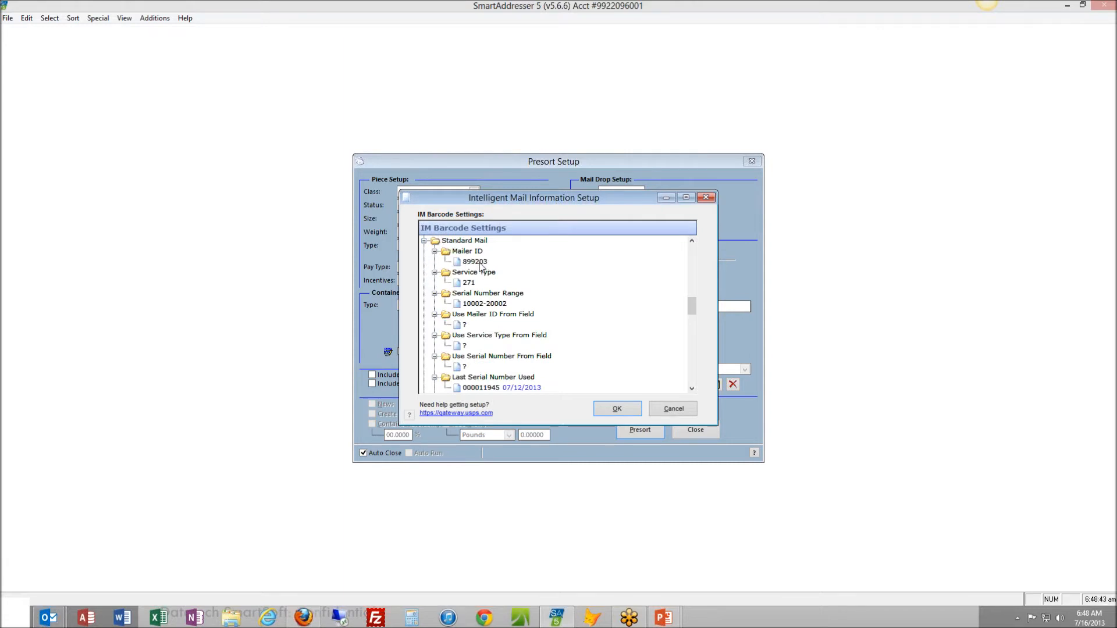
double_click(460, 284)
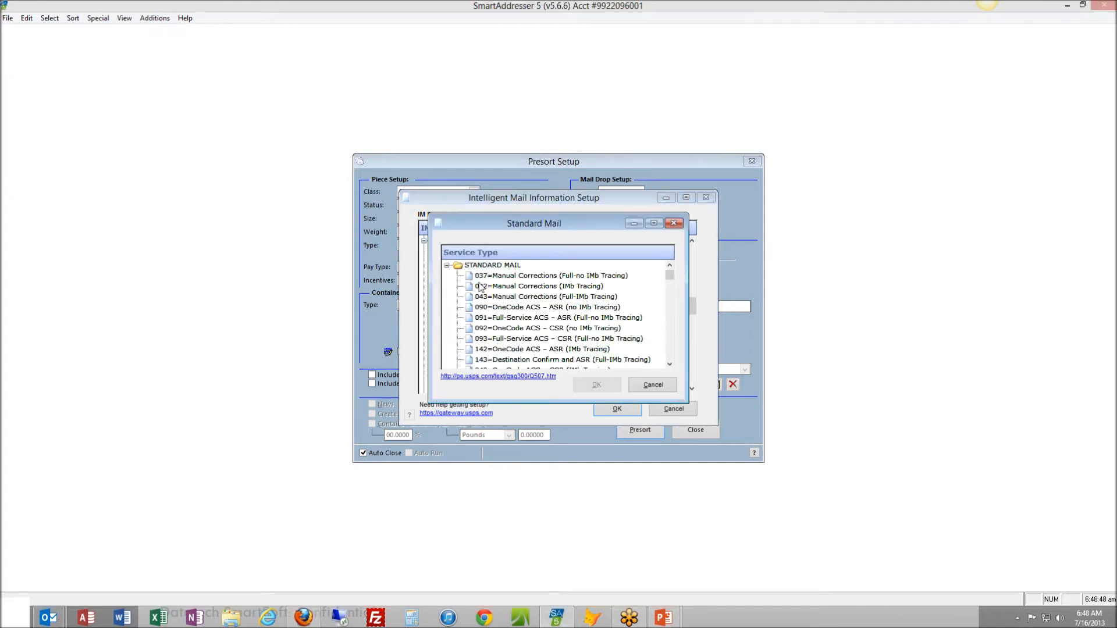
drag(688, 403, 749, 573)
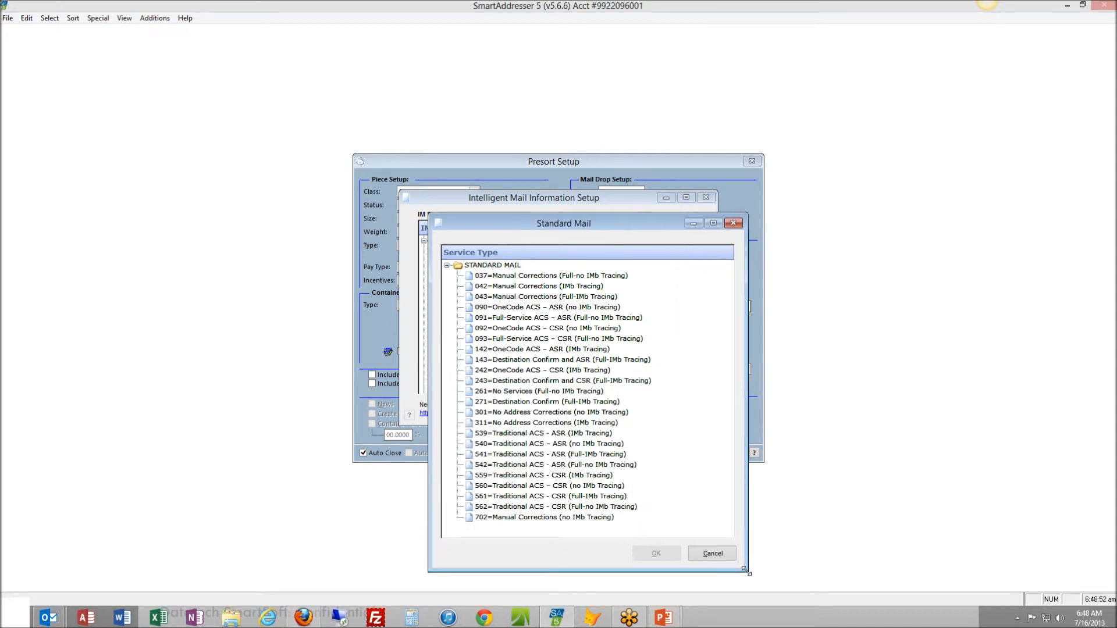
click(478, 402)
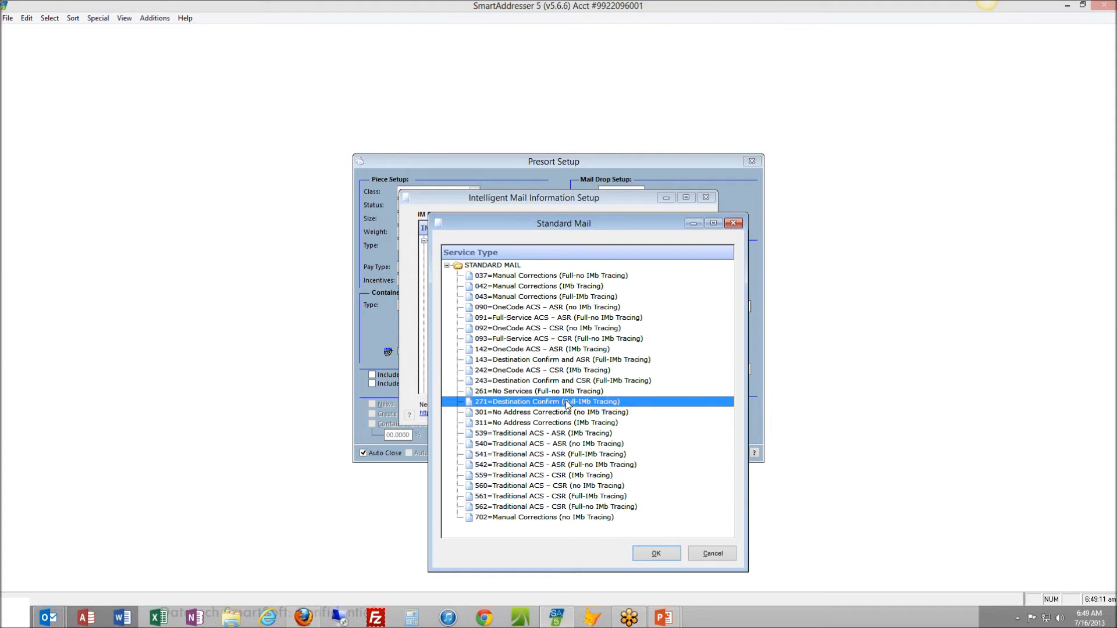
click(656, 554)
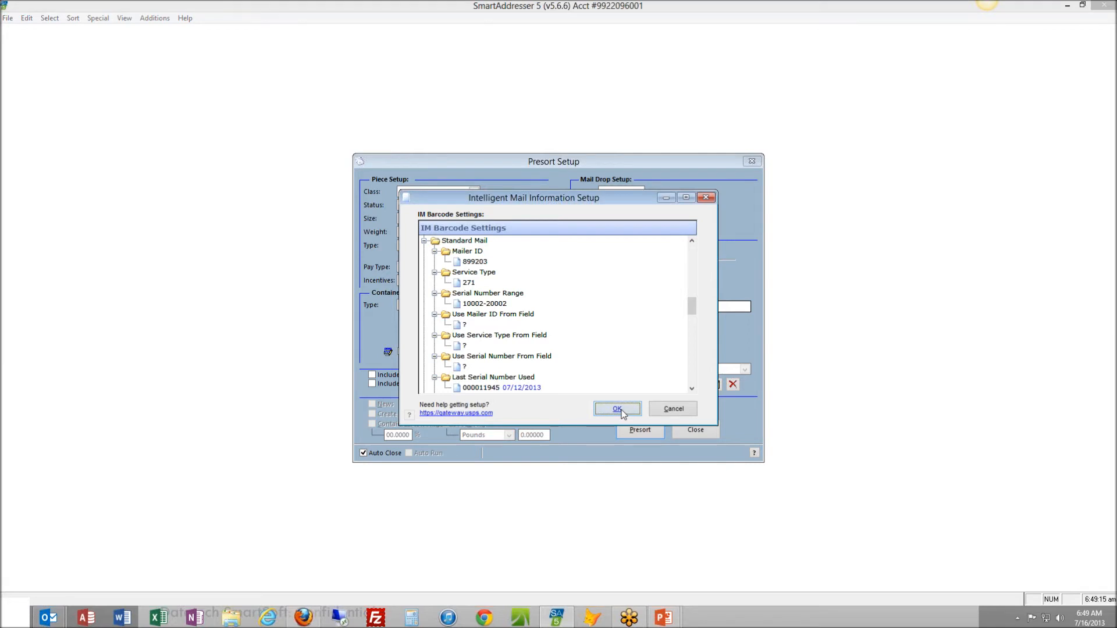
click(618, 409)
click(514, 350)
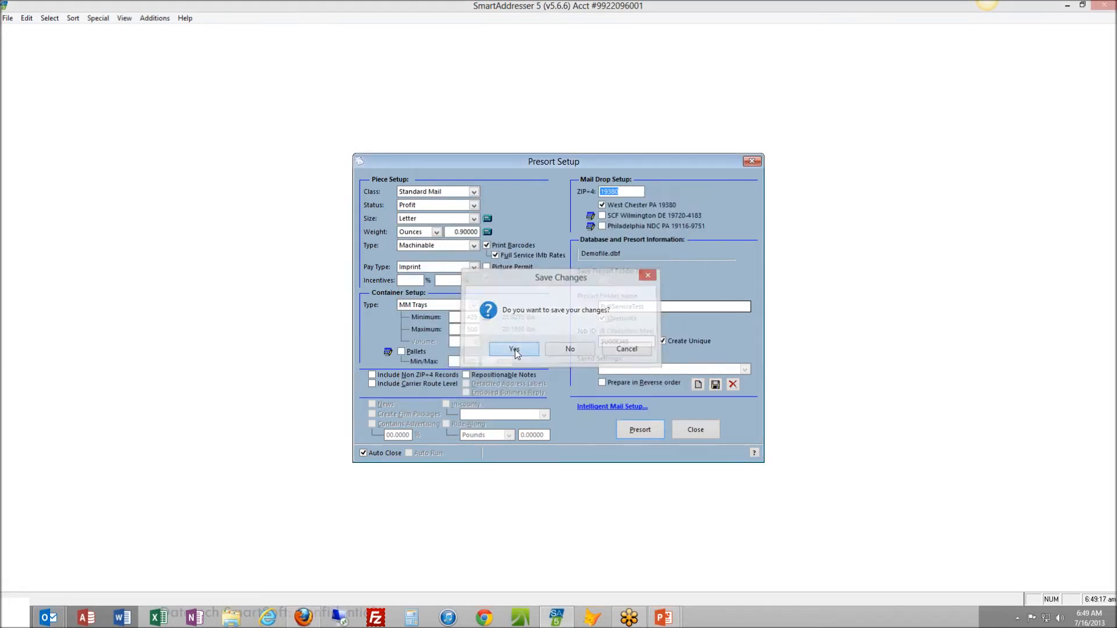
Run the presort and inspect the generated Mail.dat files in the fullservicetest presort folder
click(643, 429)
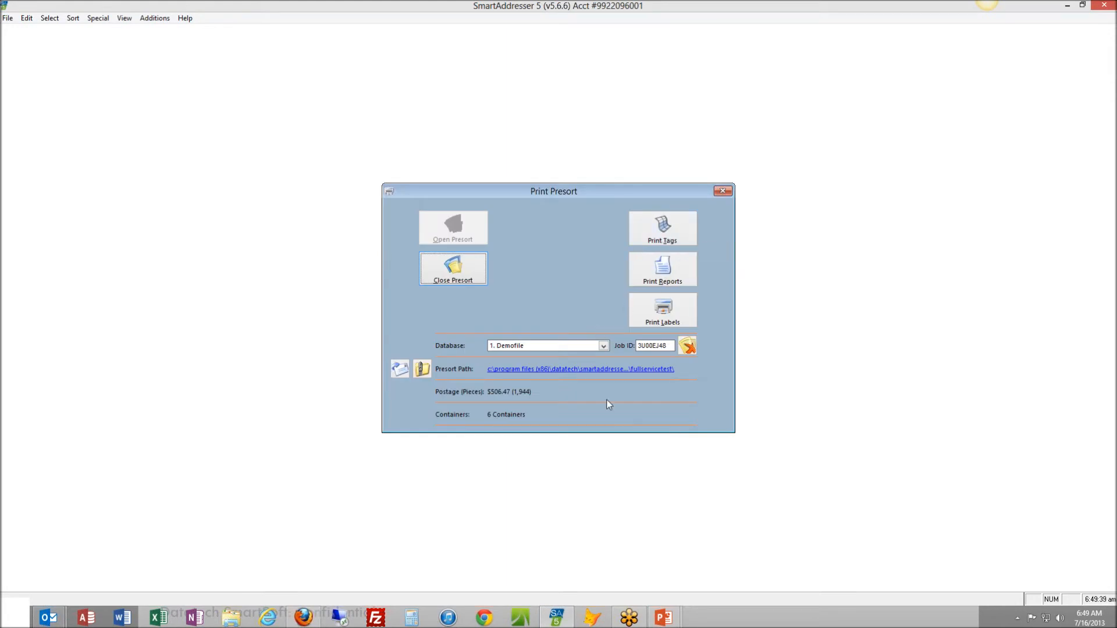
click(620, 370)
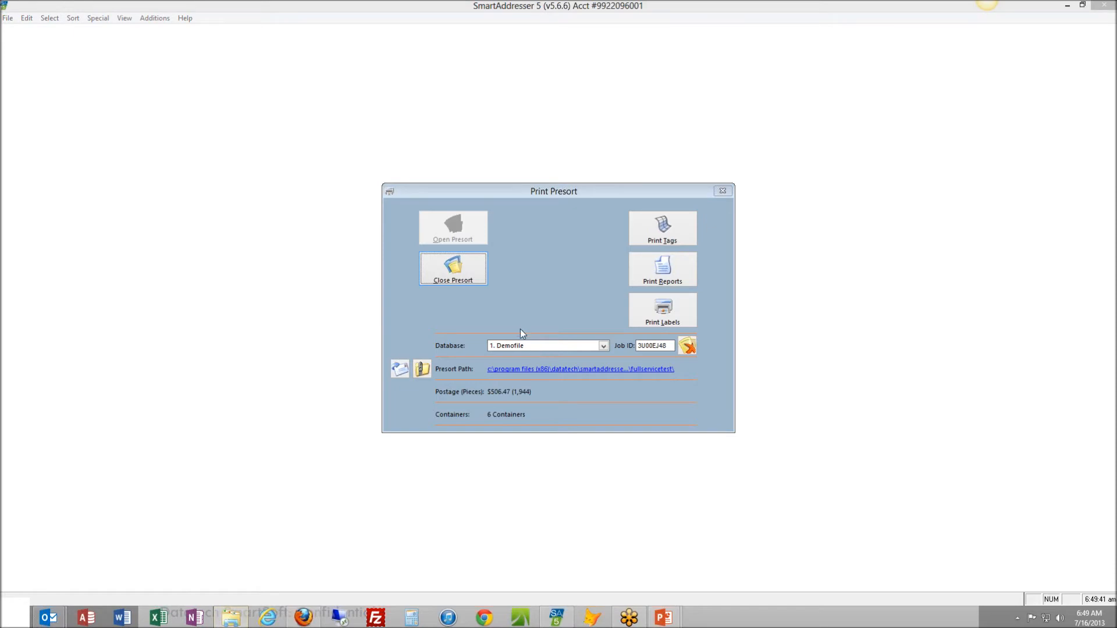
drag(1116, 174, 574, 128)
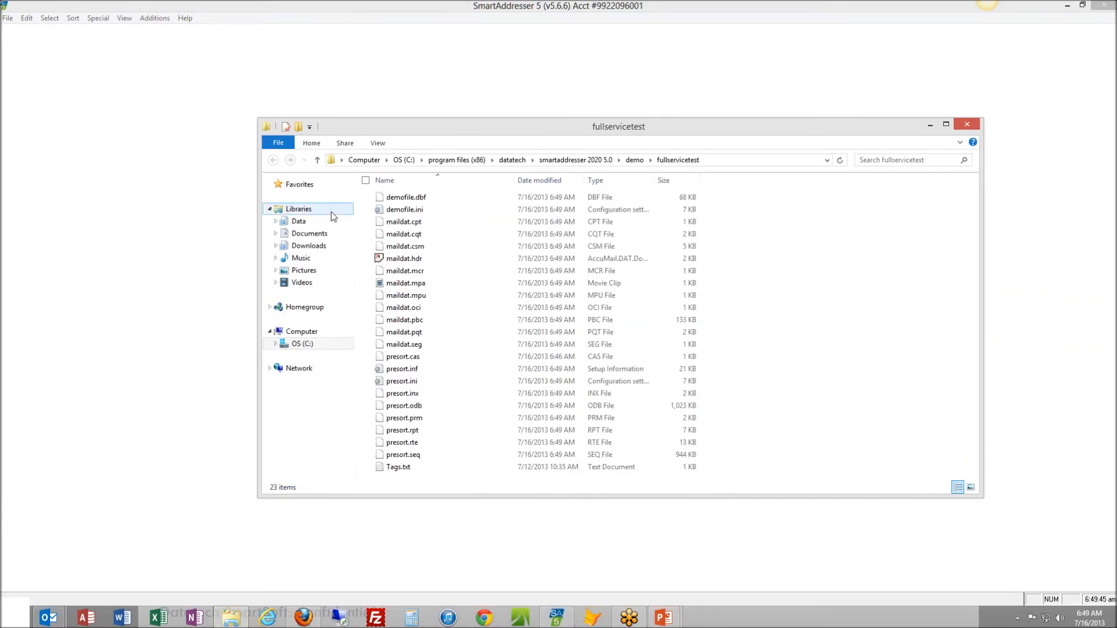
click(395, 459)
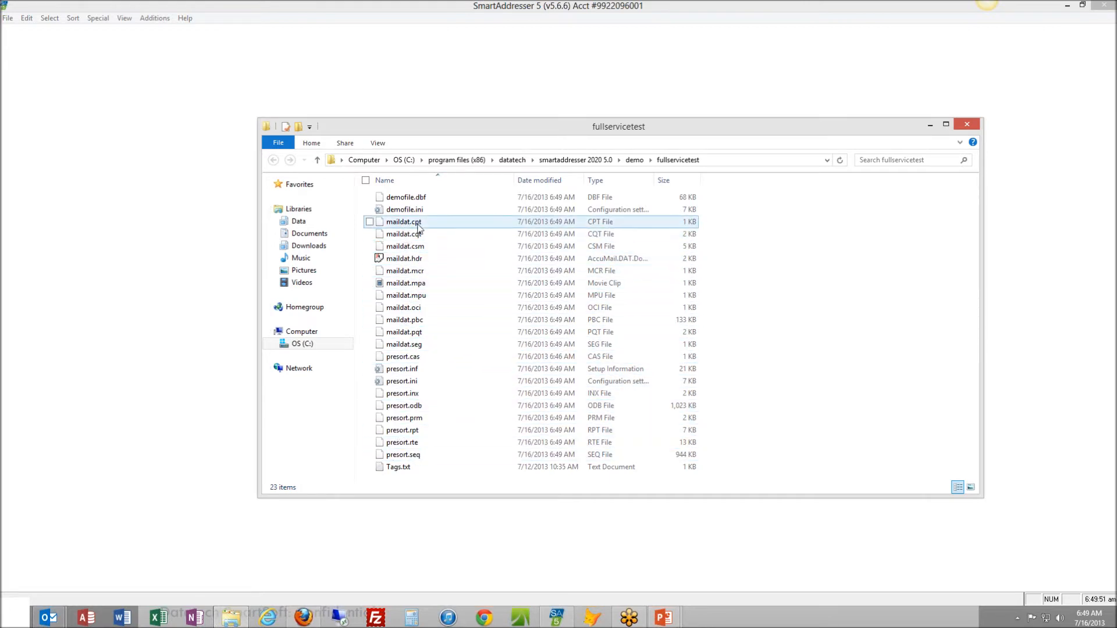
click(963, 128)
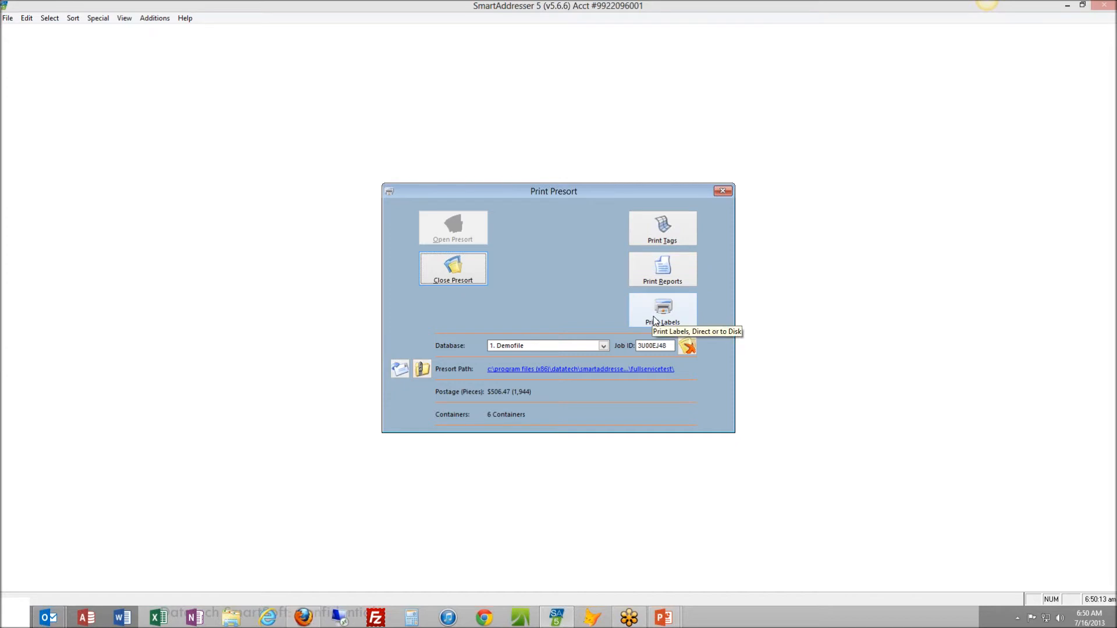
Print the Intelligent Mail barcoded tray tags on cut sheets as a PDF
click(679, 229)
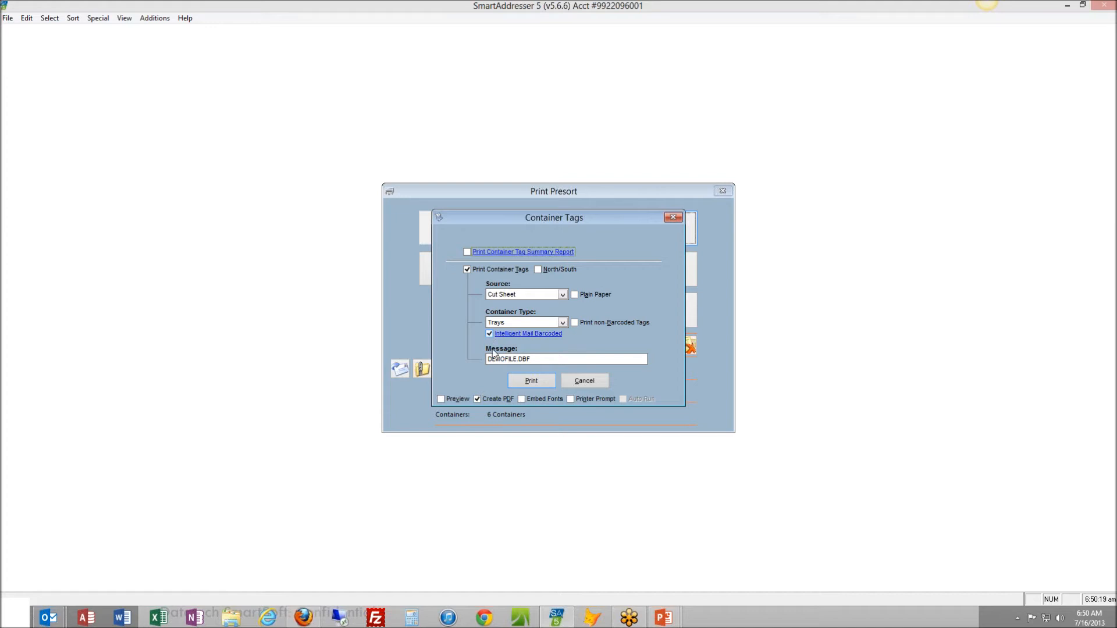
click(526, 386)
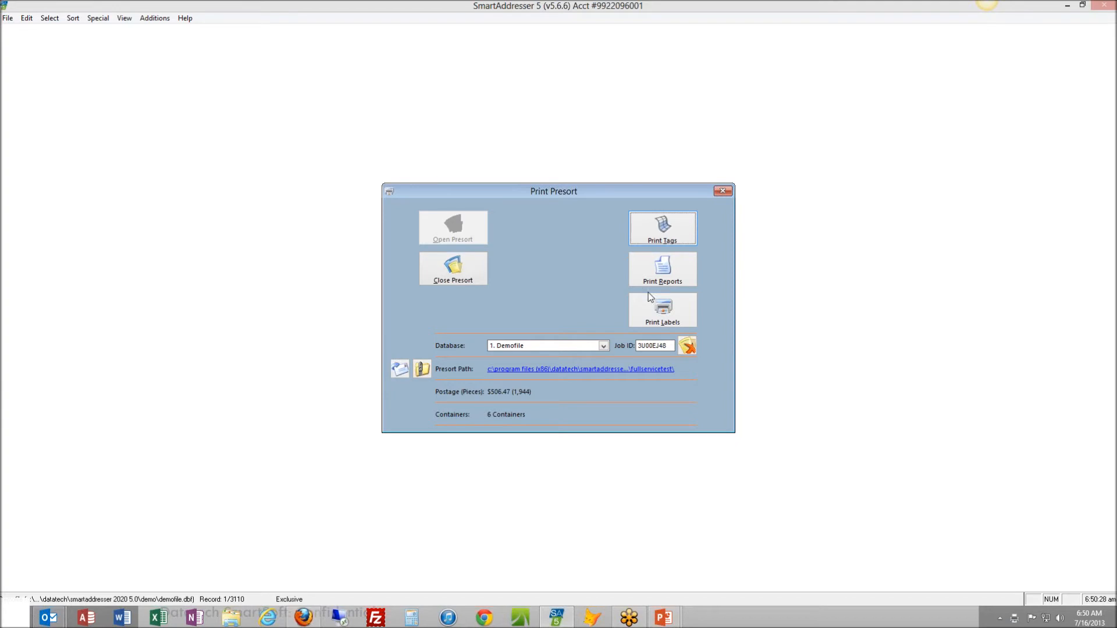
Preview and print the labels for all presorted records with Intelligent Mail barcodes using the 5162.lbx template
click(659, 318)
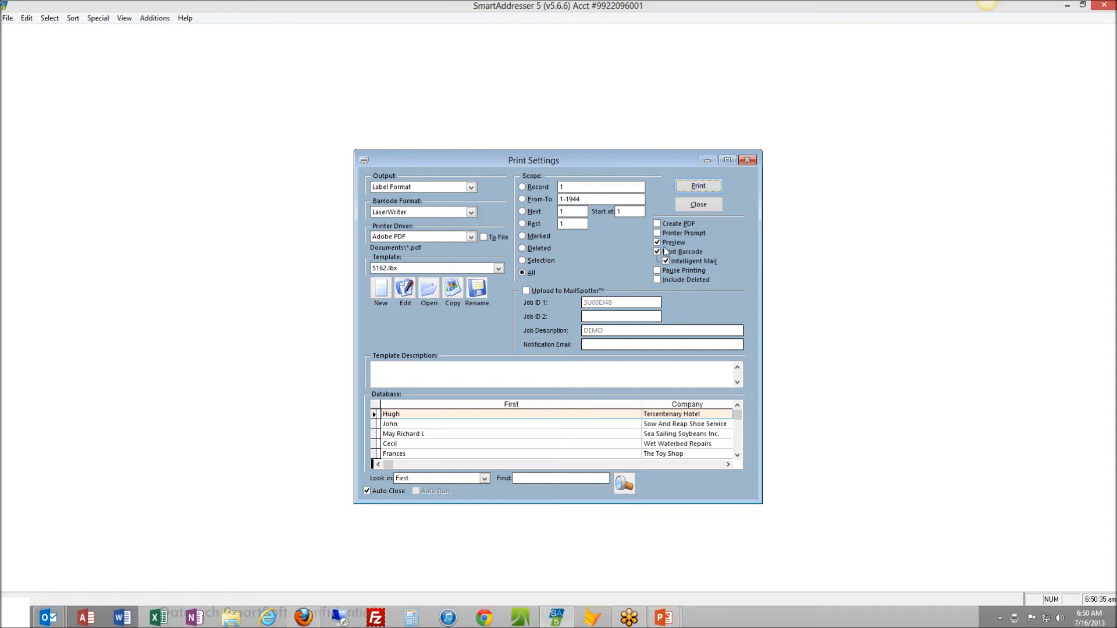
click(698, 185)
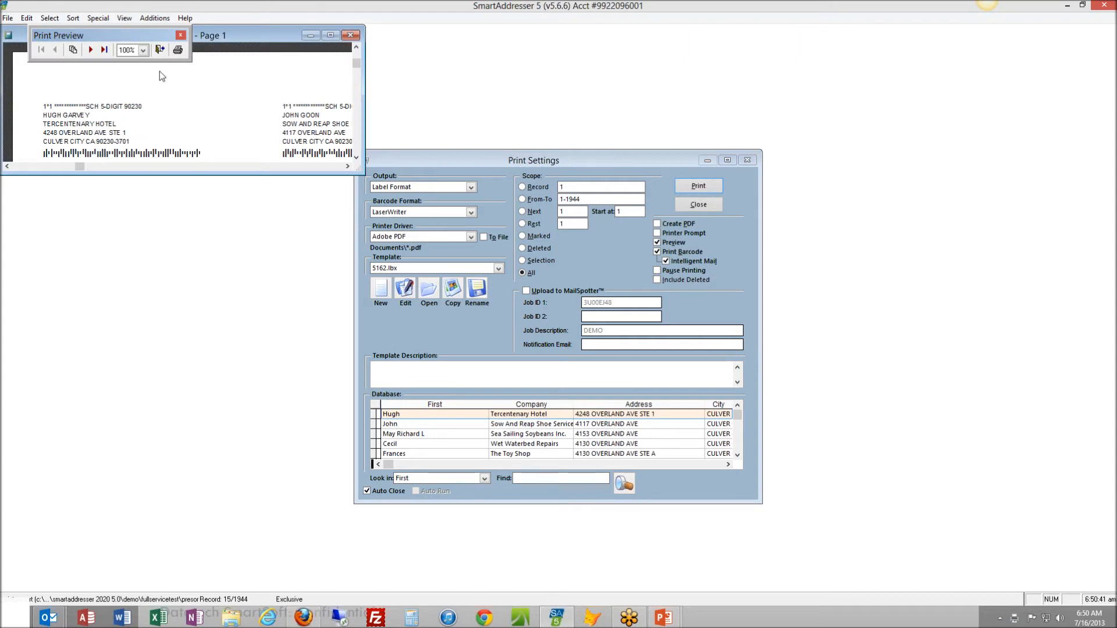
click(178, 50)
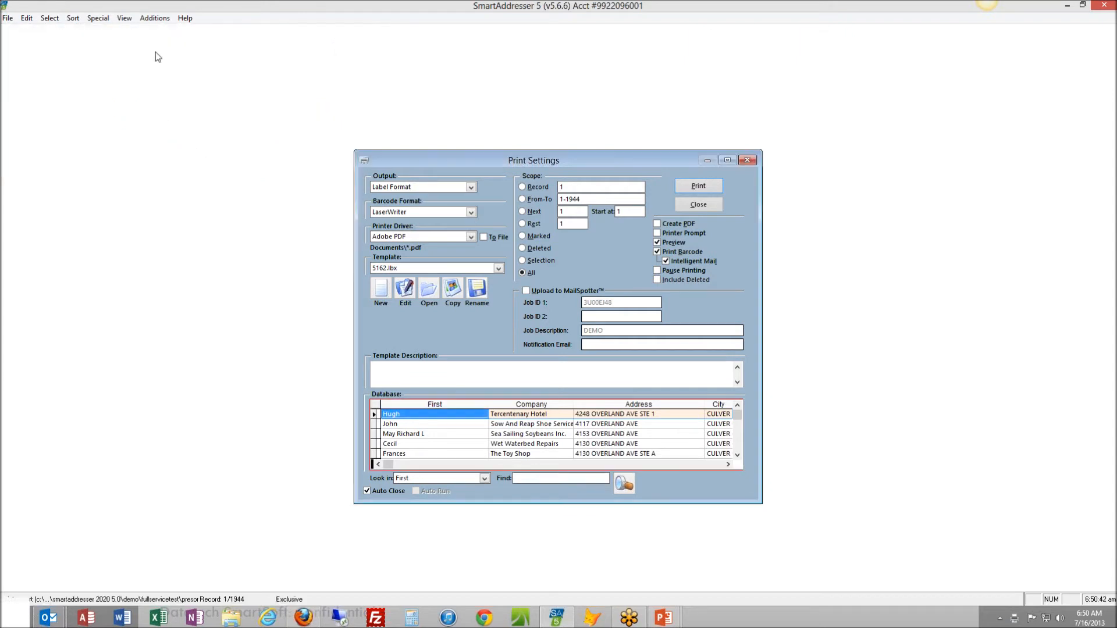
click(698, 205)
Create the Qualification Report and Mailing Statement as a PDF and go through the mailing statement setup fields
click(681, 267)
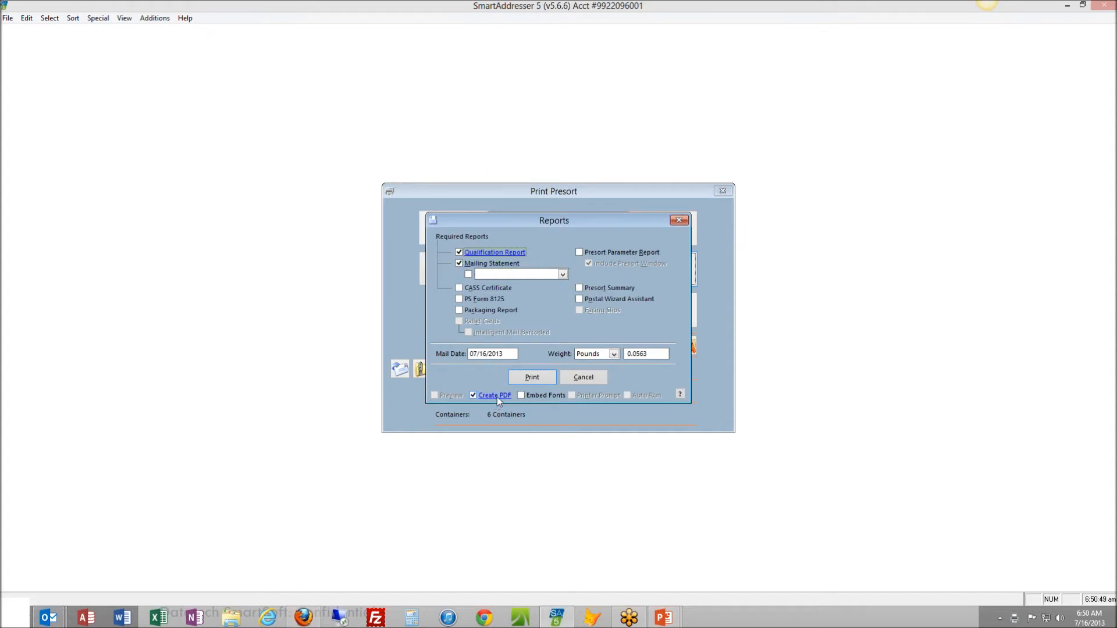
click(524, 379)
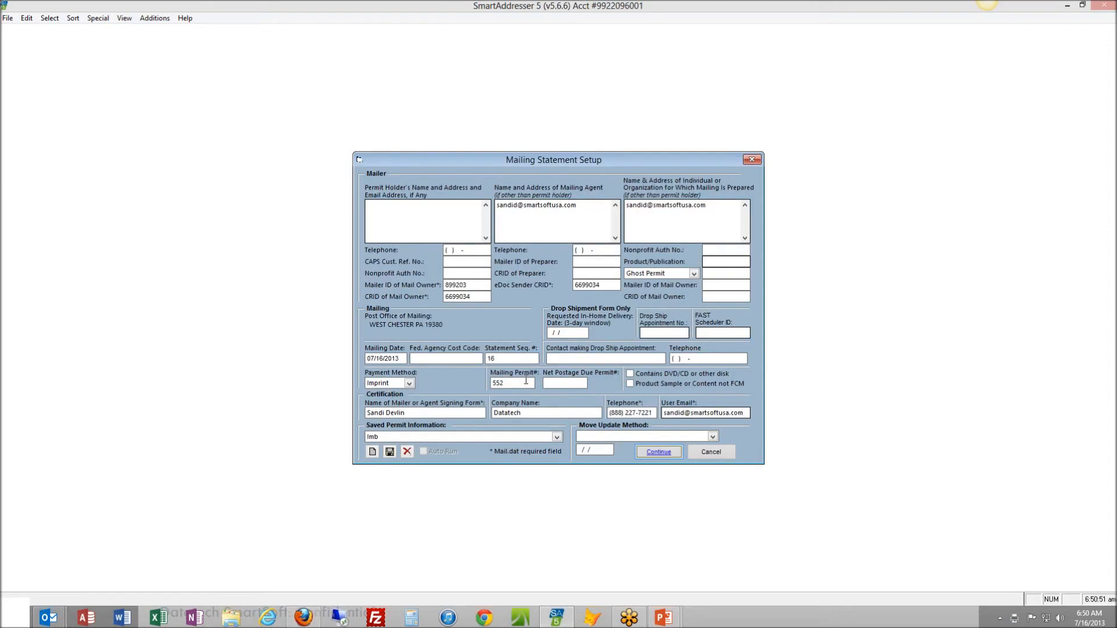
drag(550, 164, 542, 114)
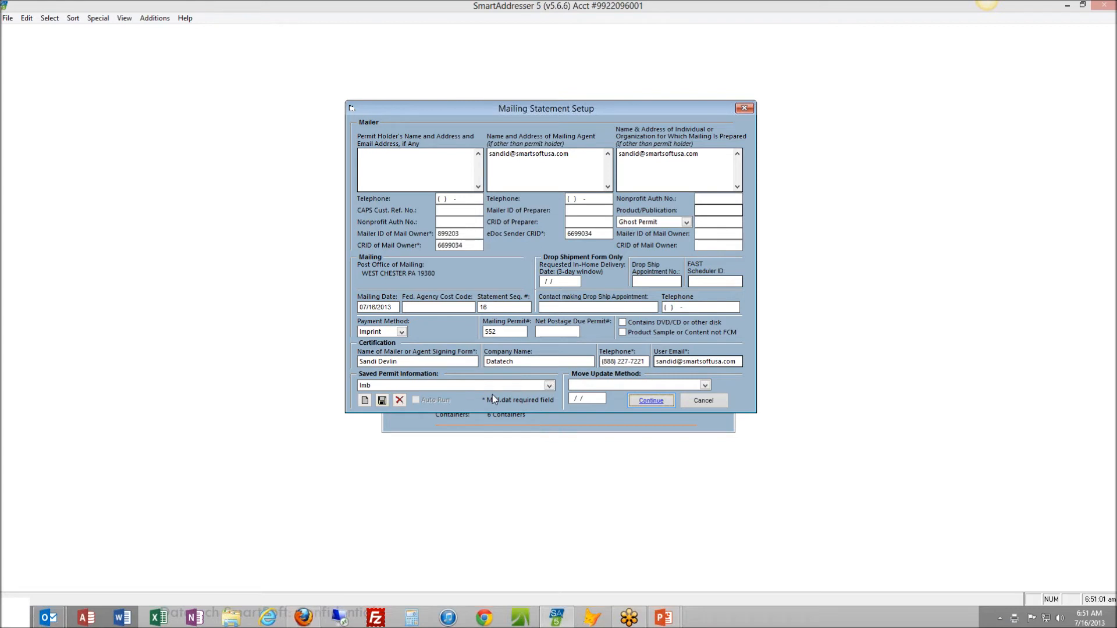
click(471, 234)
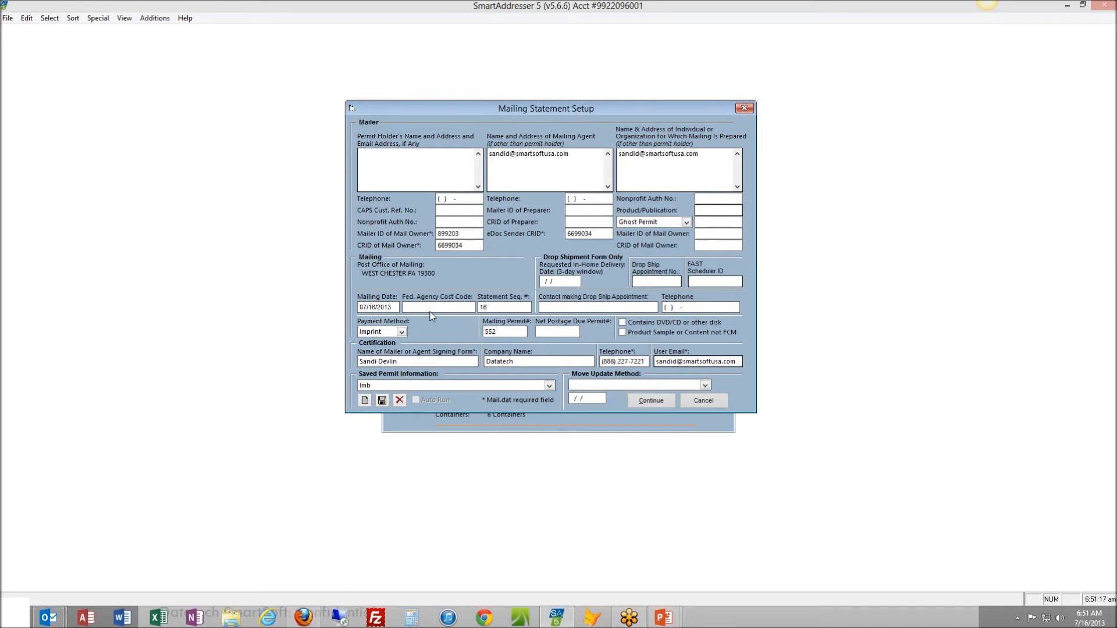
click(489, 329)
Set the mailing statement's Move Update method to NCOALink with the date 07/15/2013 and continue generating the reports
click(705, 385)
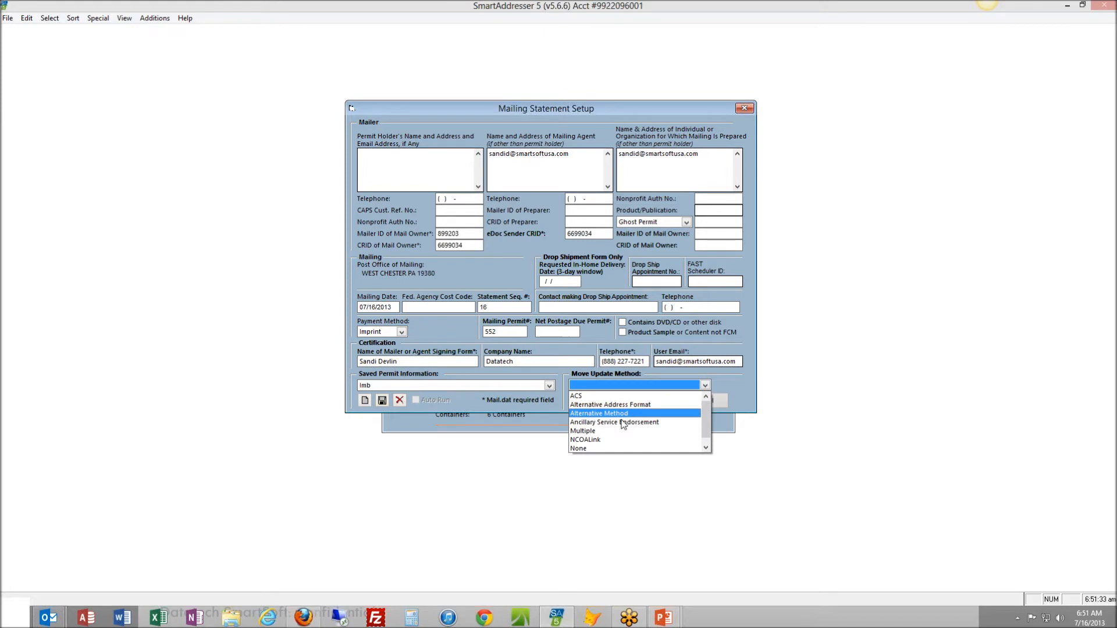
click(594, 439)
click(573, 400)
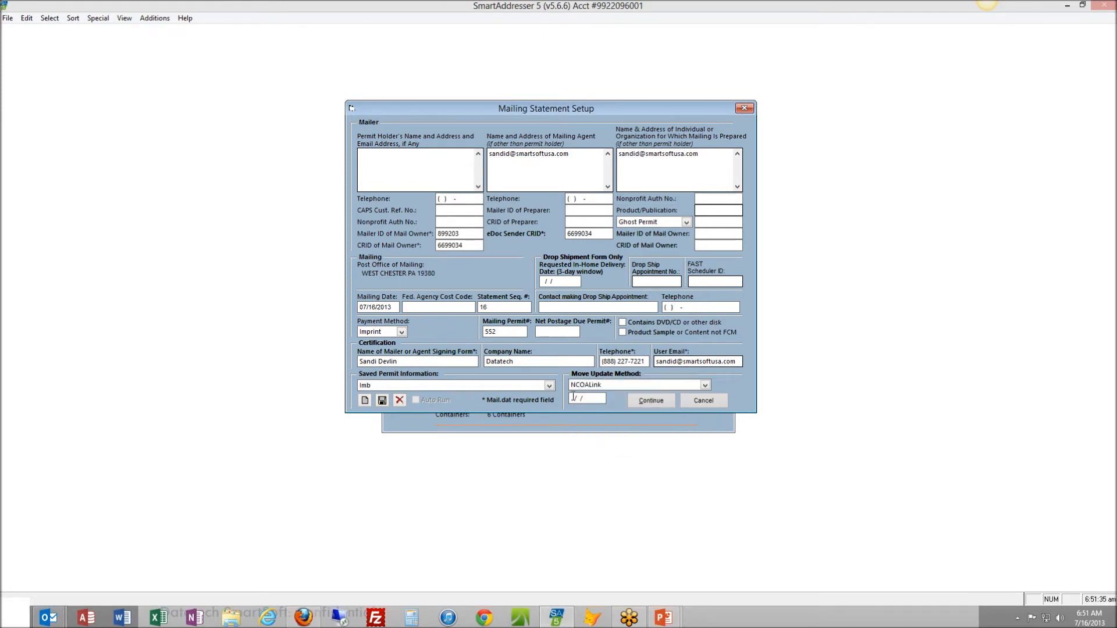
text(07)
key(BackSpace)
key(BackSpace)
text(07/15/2013)
key(Tab)
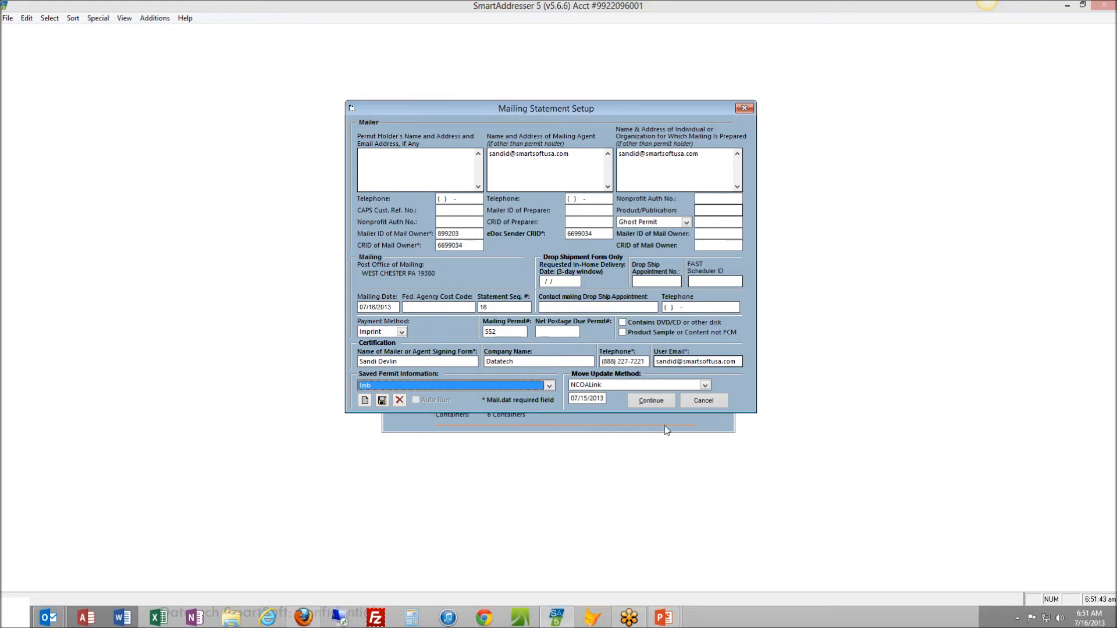
click(662, 403)
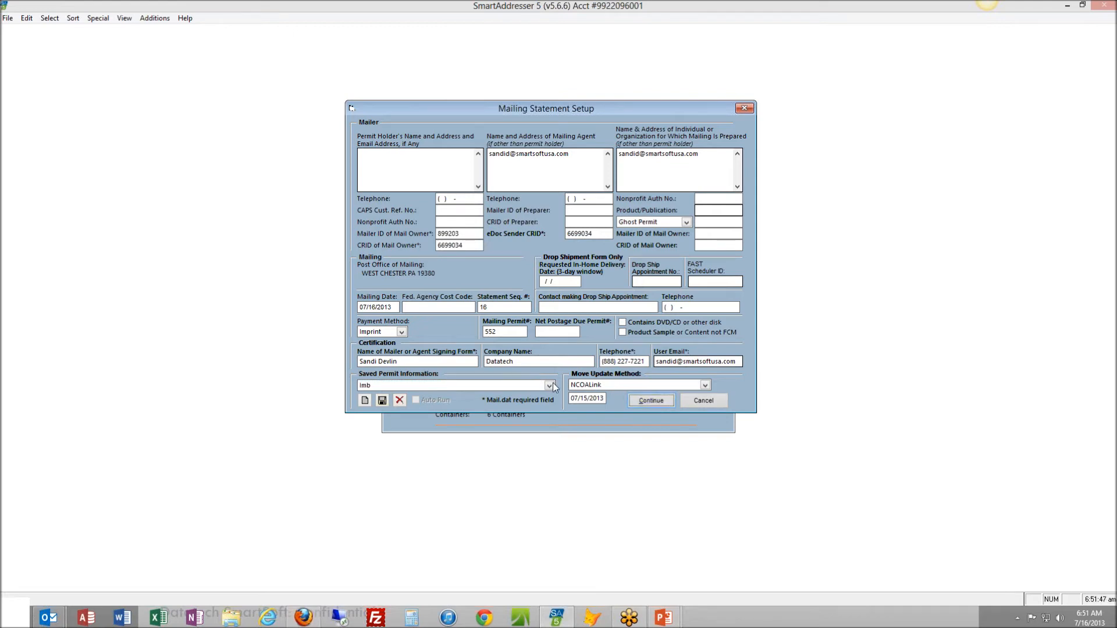
click(648, 402)
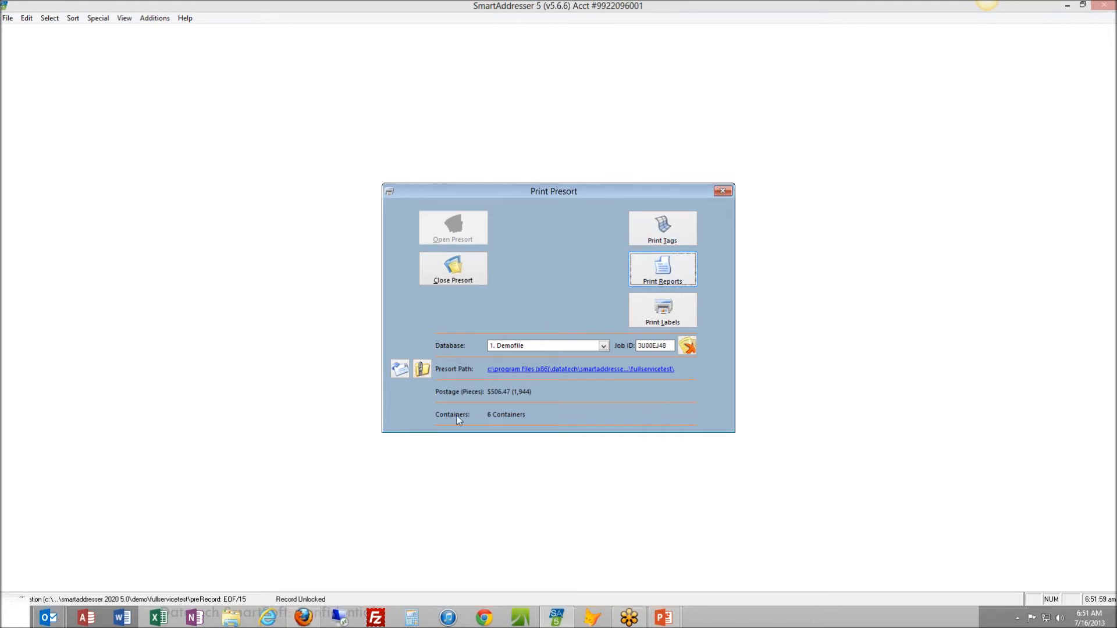
Open the fullservicetest presort folder to examine the Mail.dat files and the folder's full path
click(639, 372)
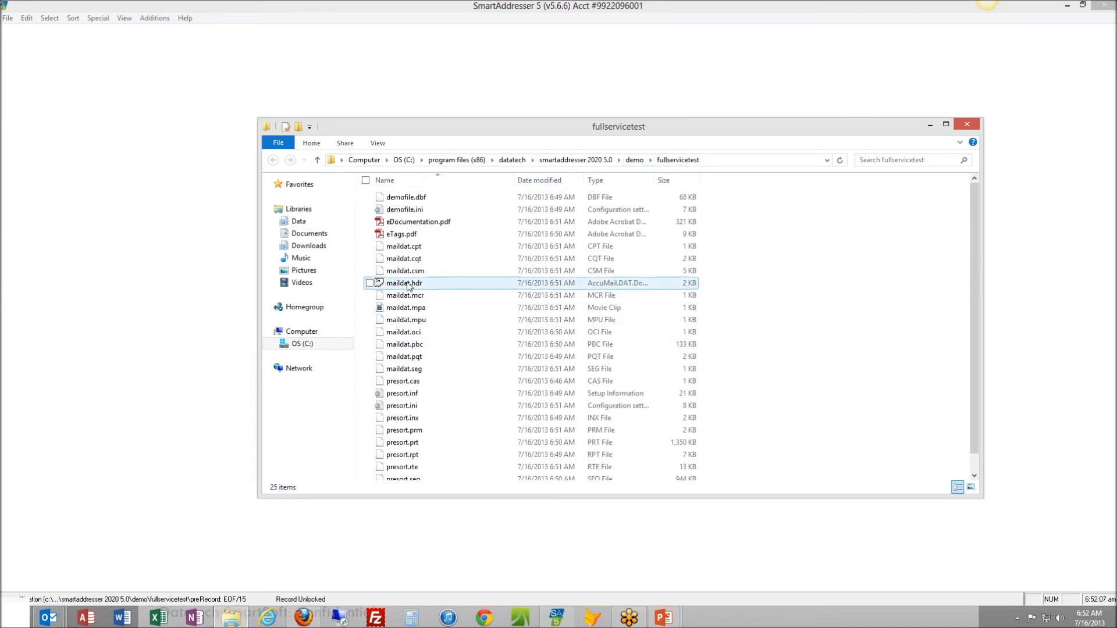
click(333, 162)
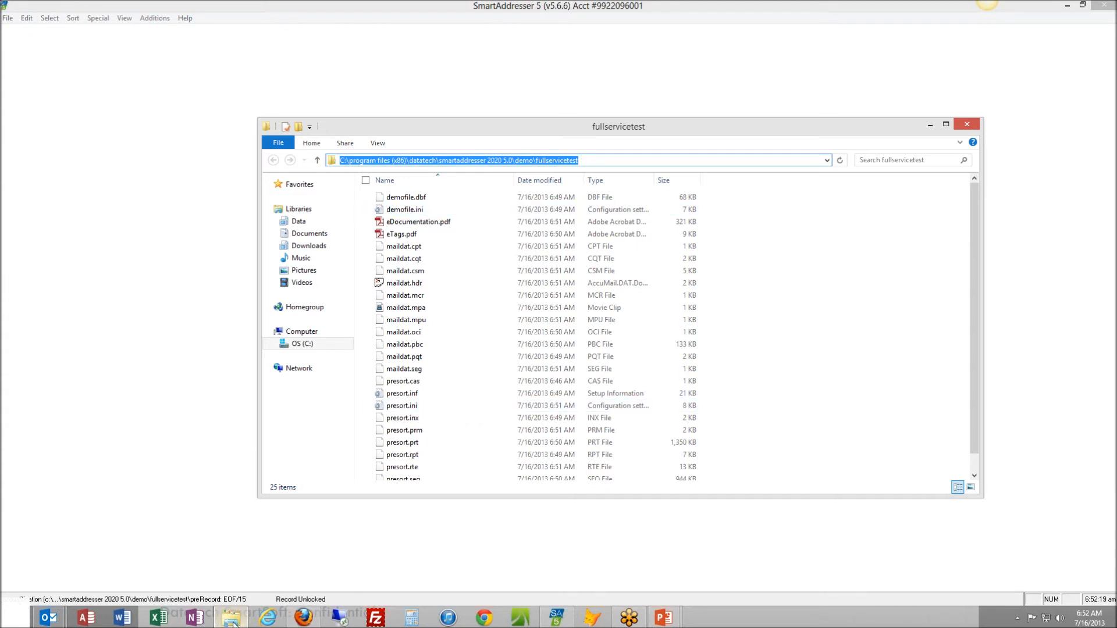
mouse_move(233, 622)
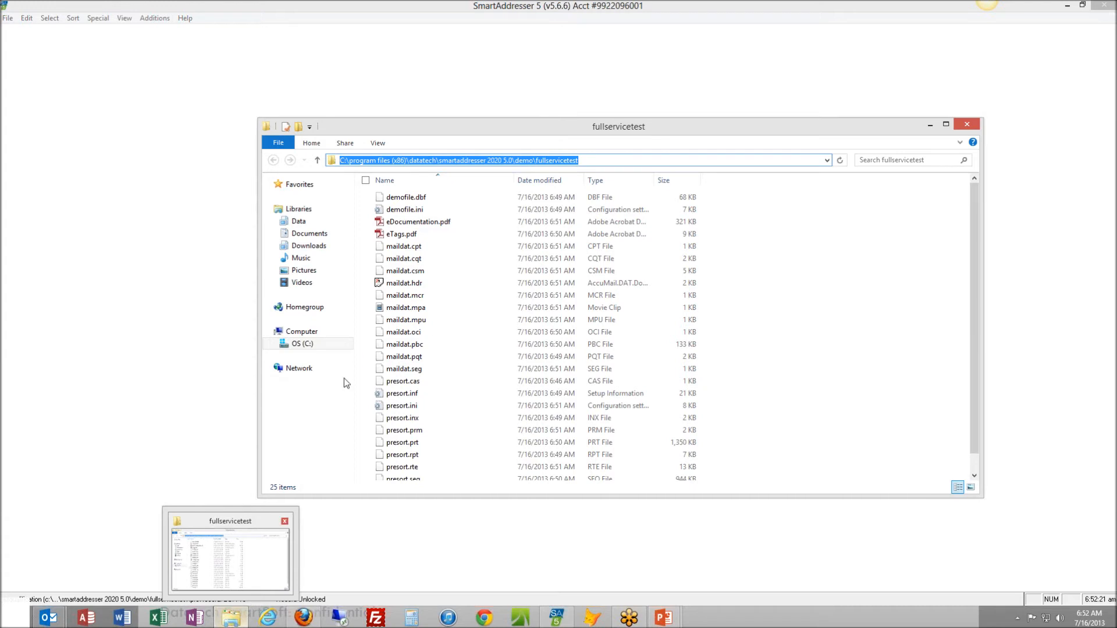
Launch the PostalOne! Mail.dat client by running run-mdclient.bat from the MDRClient-win32-TEM folder on the C: drive
click(310, 345)
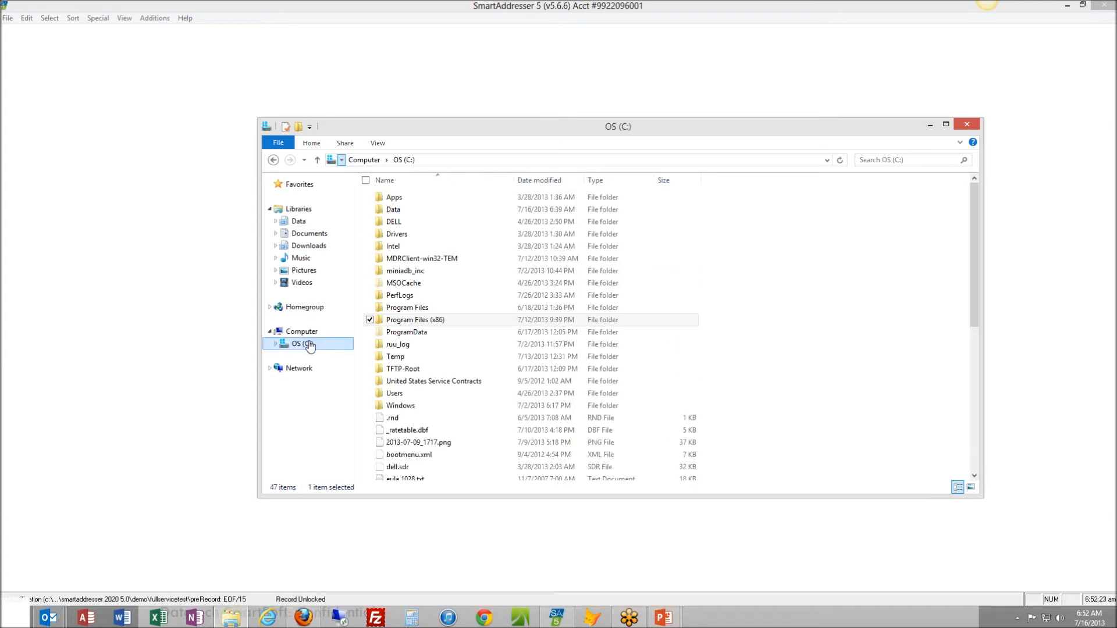
click(422, 260)
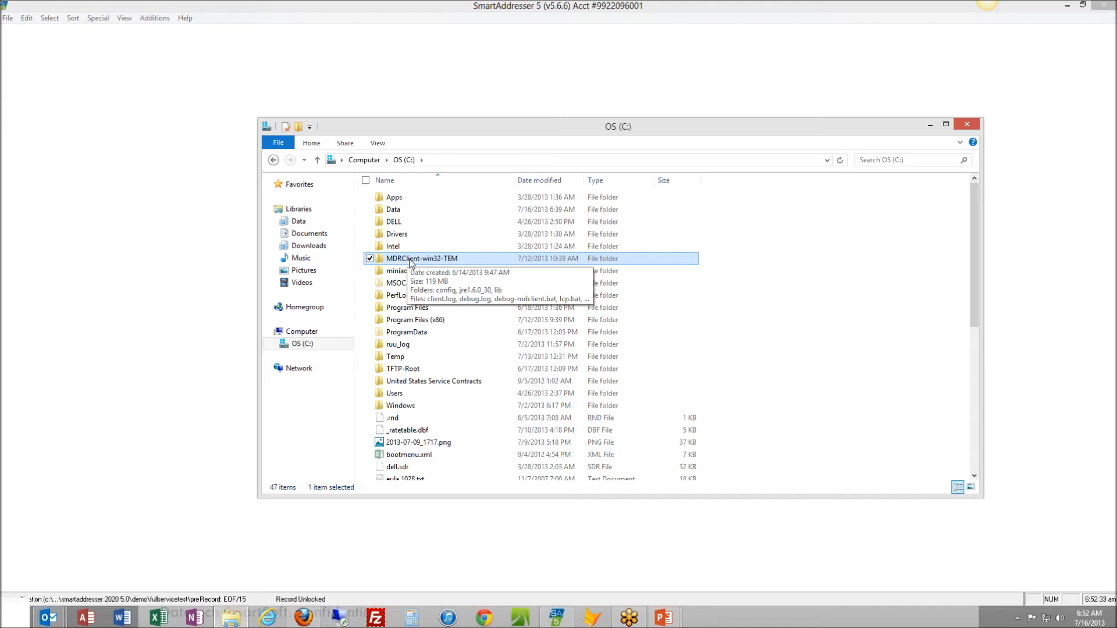
double_click(420, 263)
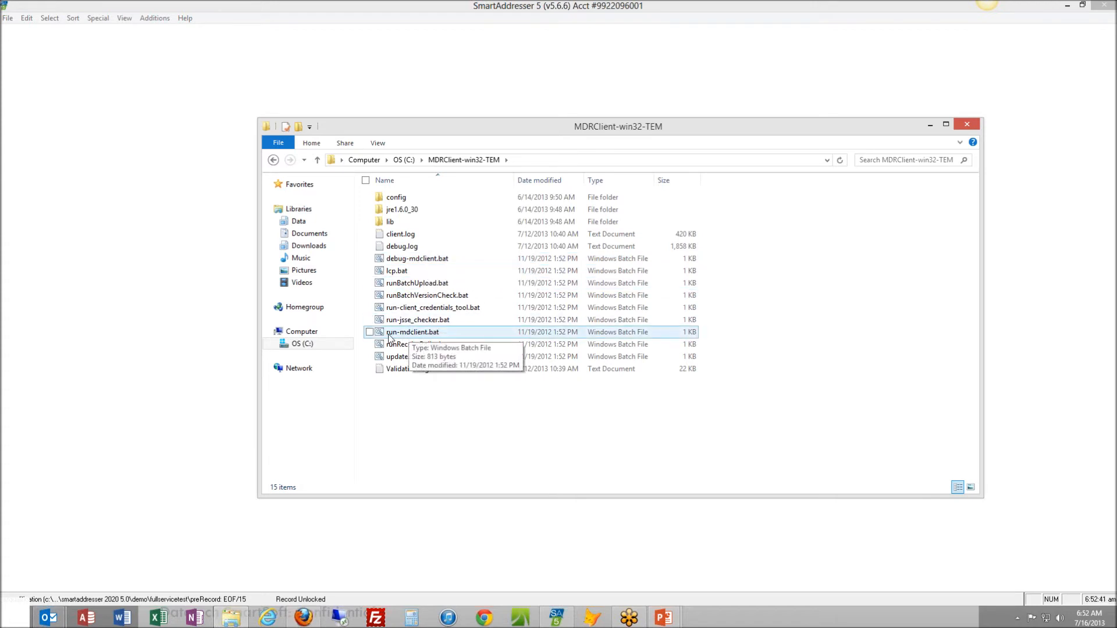
double_click(424, 338)
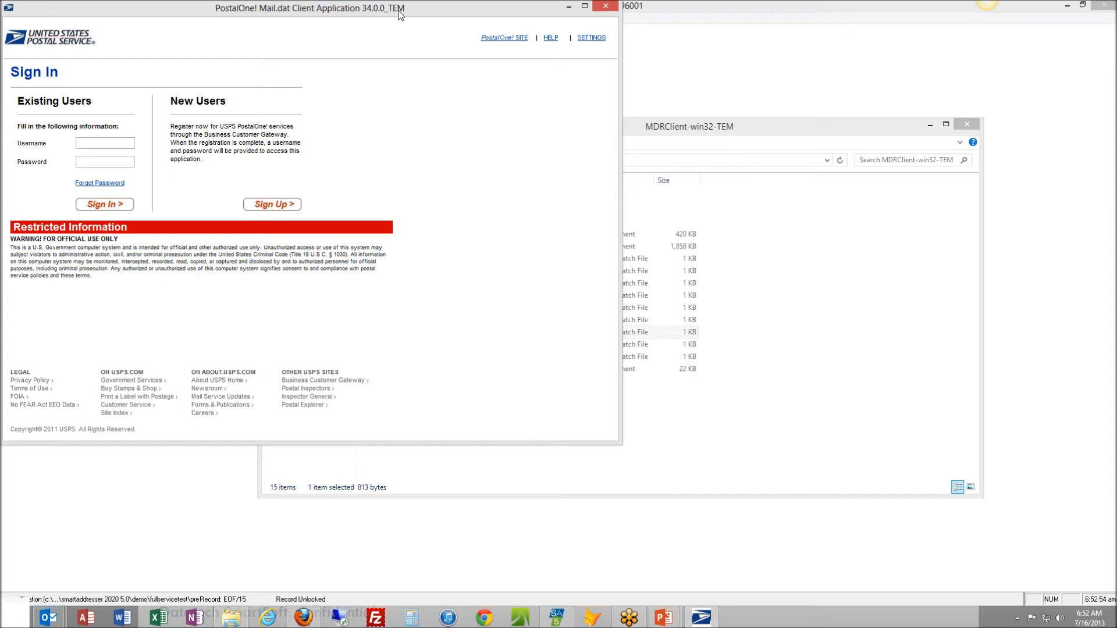
Sign in to the PostalOne! Mail.dat client with the account username and password
drag(366, 12, 605, 39)
click(322, 168)
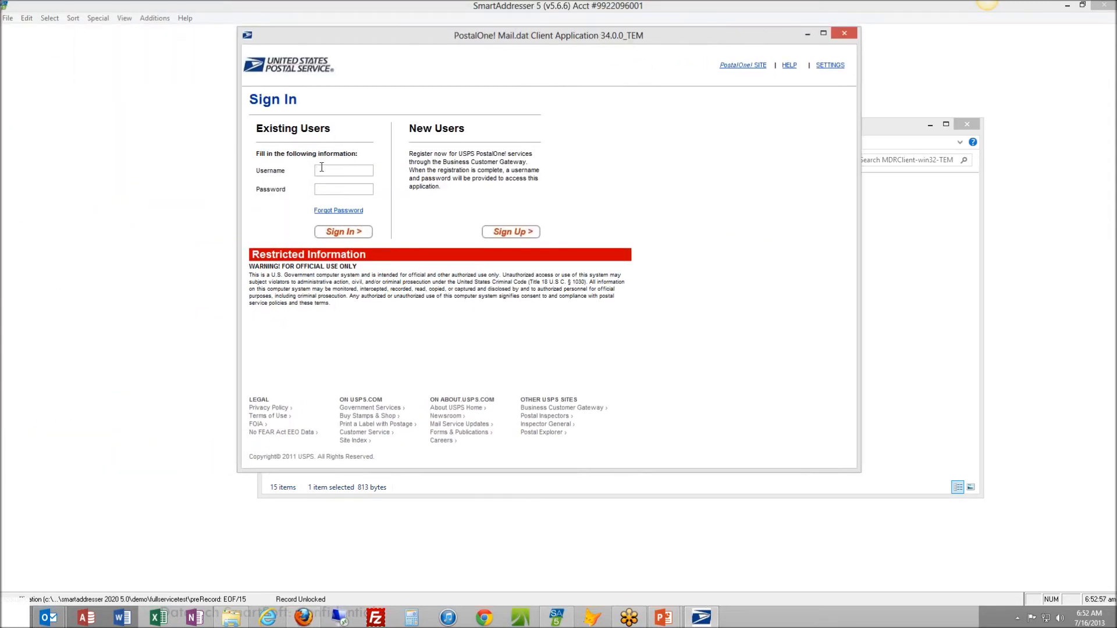
text(Sandi_Datatech)
key(Tab)
text(*********)
click(335, 232)
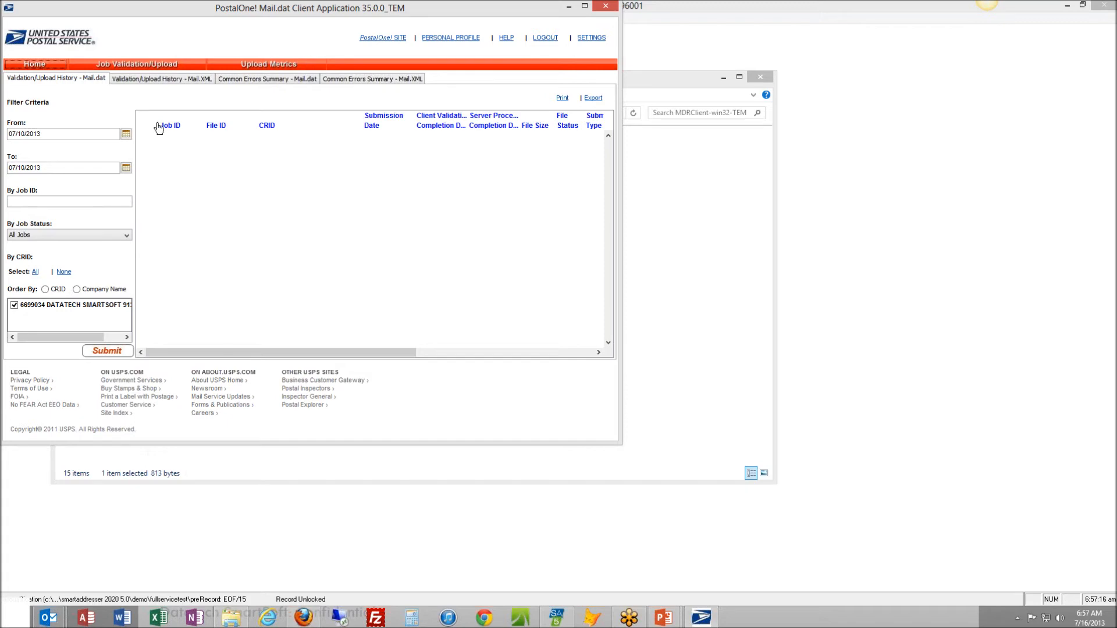
Add the maildat.hdr file from the FullServiceTest folder as a job for validation/upload
click(153, 66)
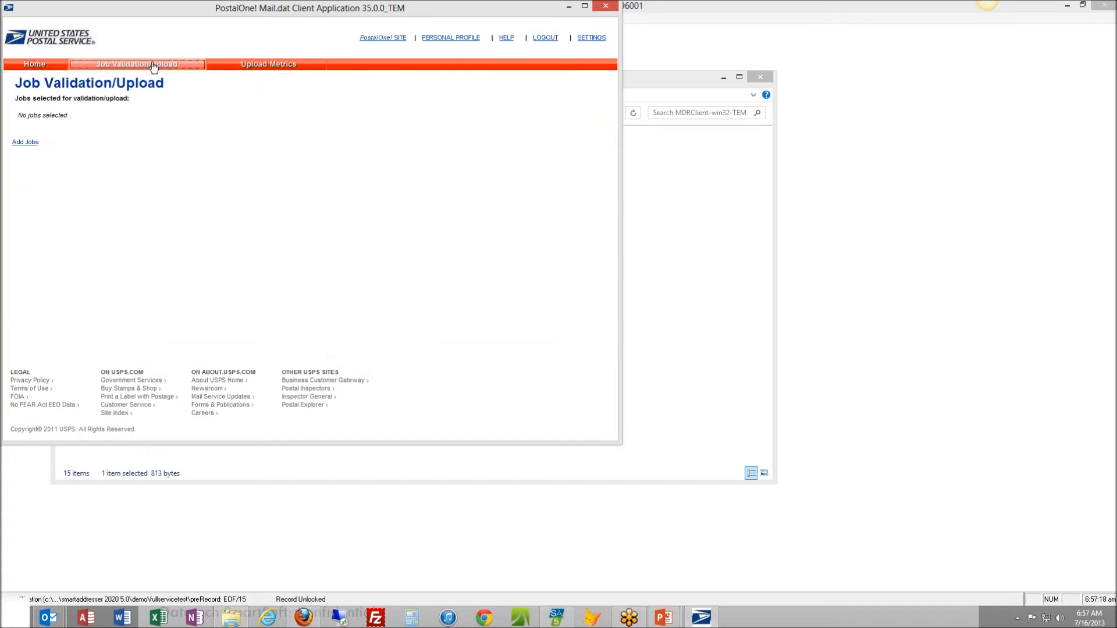
click(27, 144)
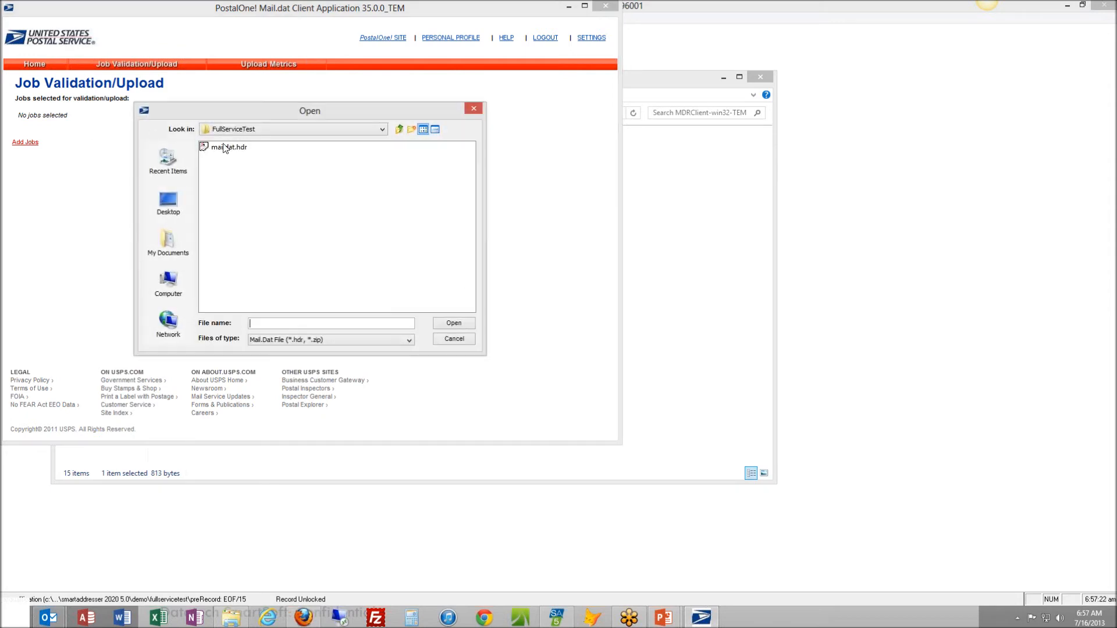
click(382, 129)
click(383, 143)
click(382, 142)
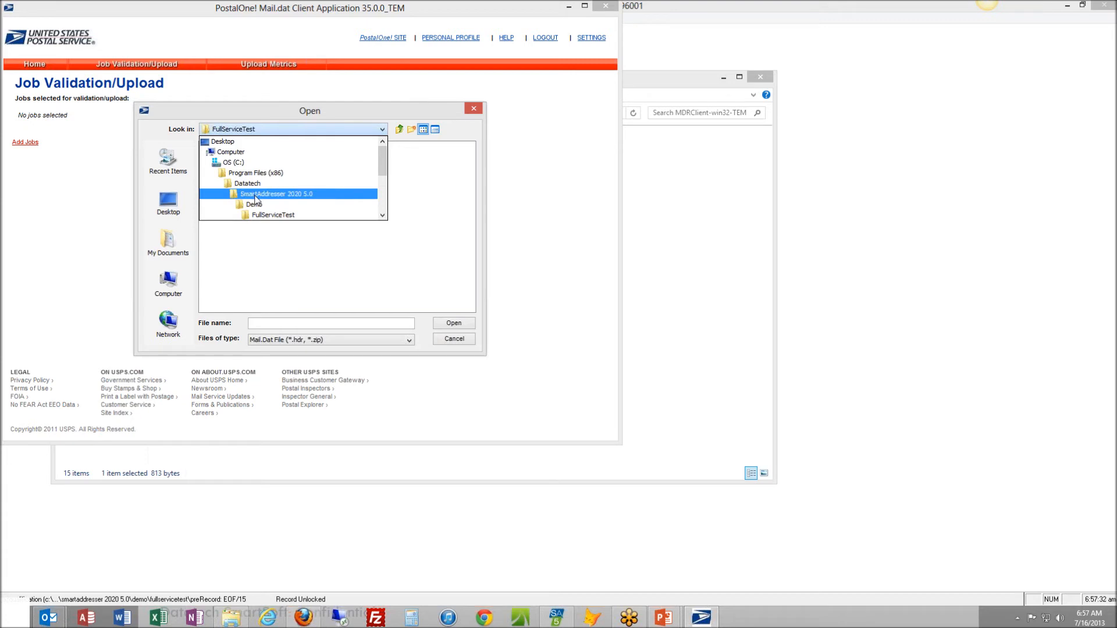
click(278, 216)
click(223, 147)
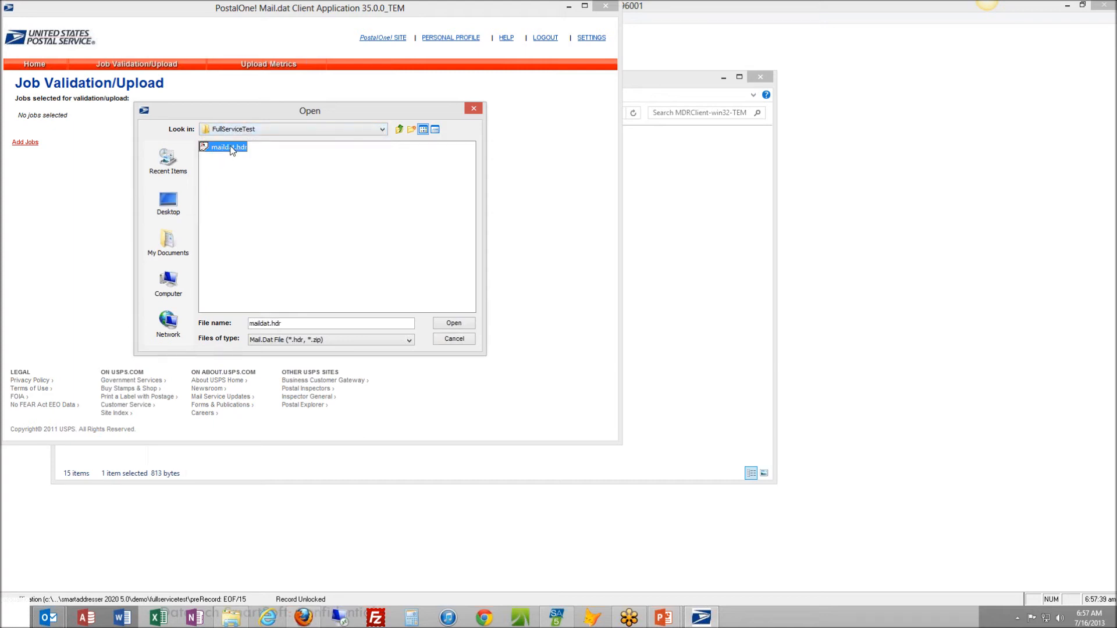
click(453, 323)
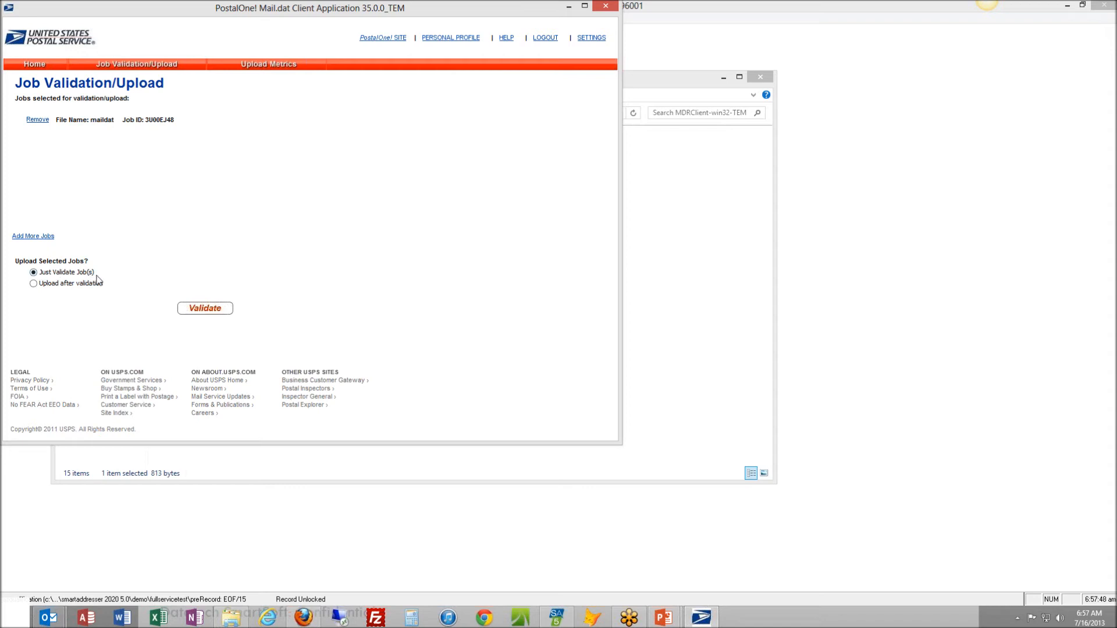
Run a validation-only check on the maildat job and examine the descriptions in its validation details
click(196, 310)
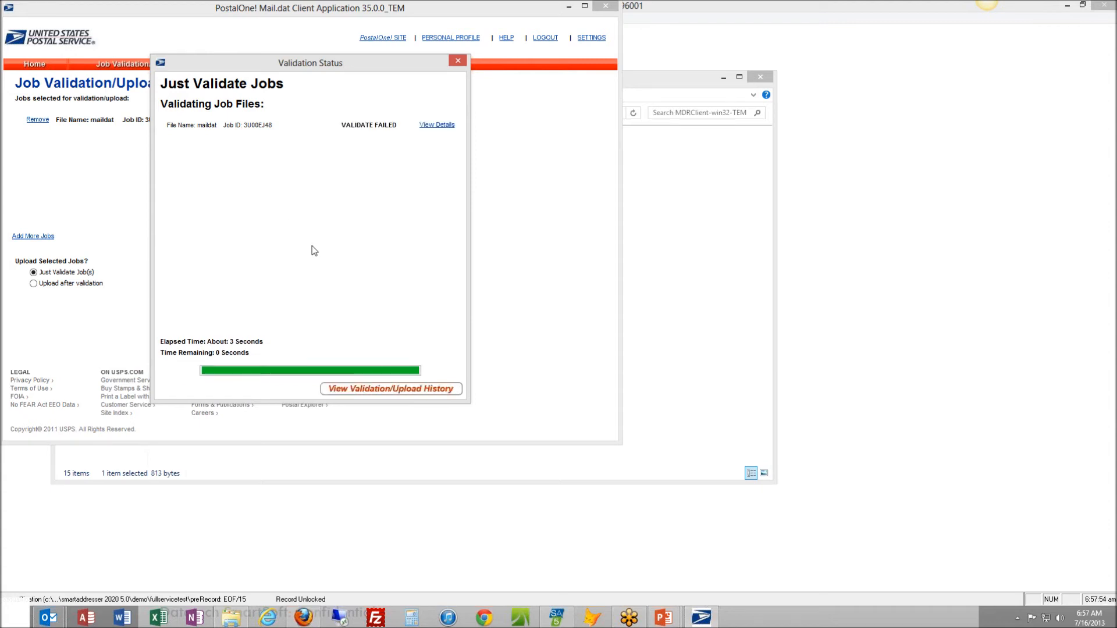
click(433, 125)
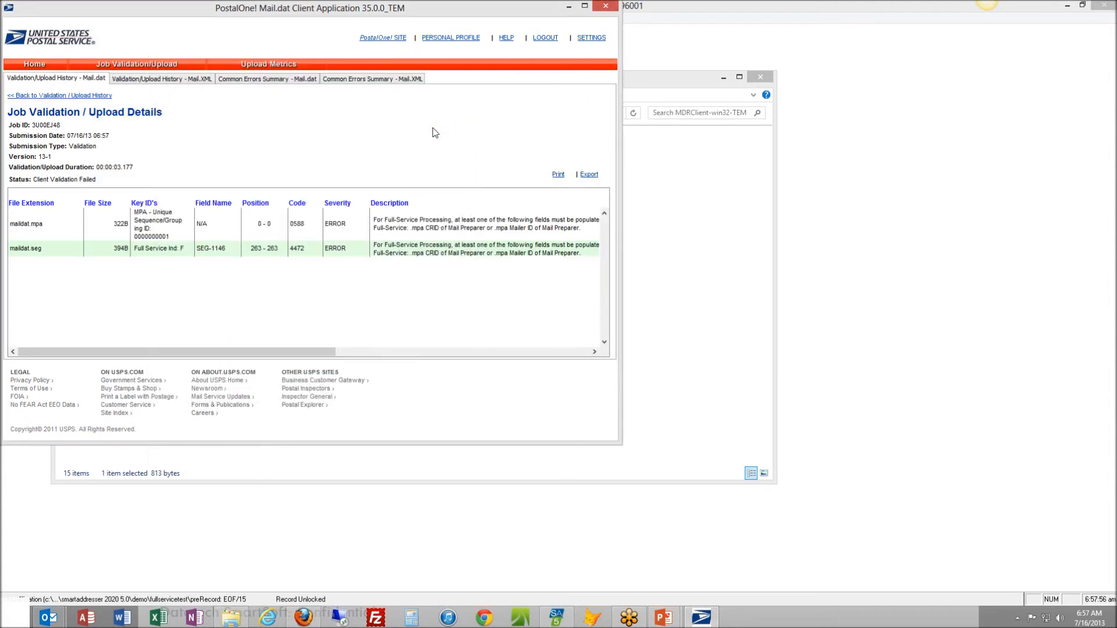
click(451, 251)
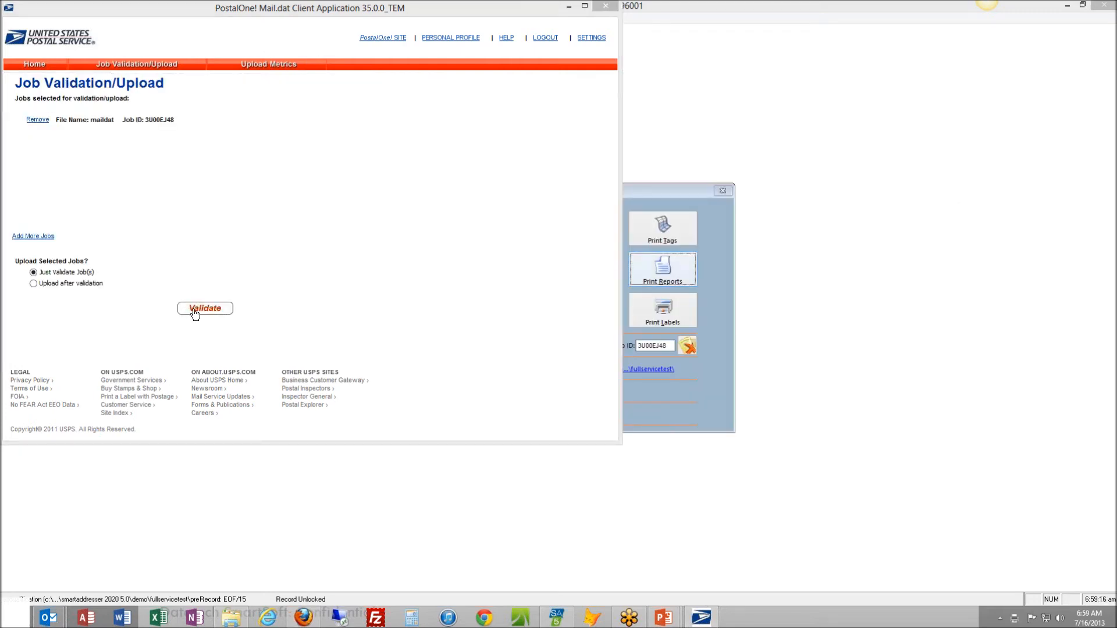
Validate the maildat job again and review the file descriptions and actions in its validation details
click(196, 310)
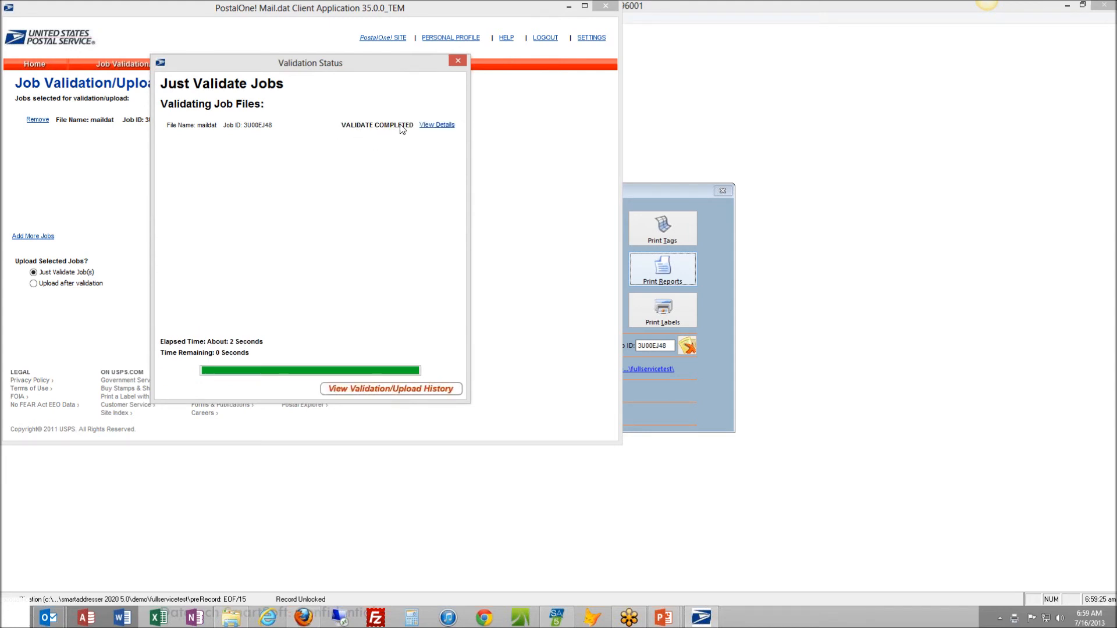
click(437, 125)
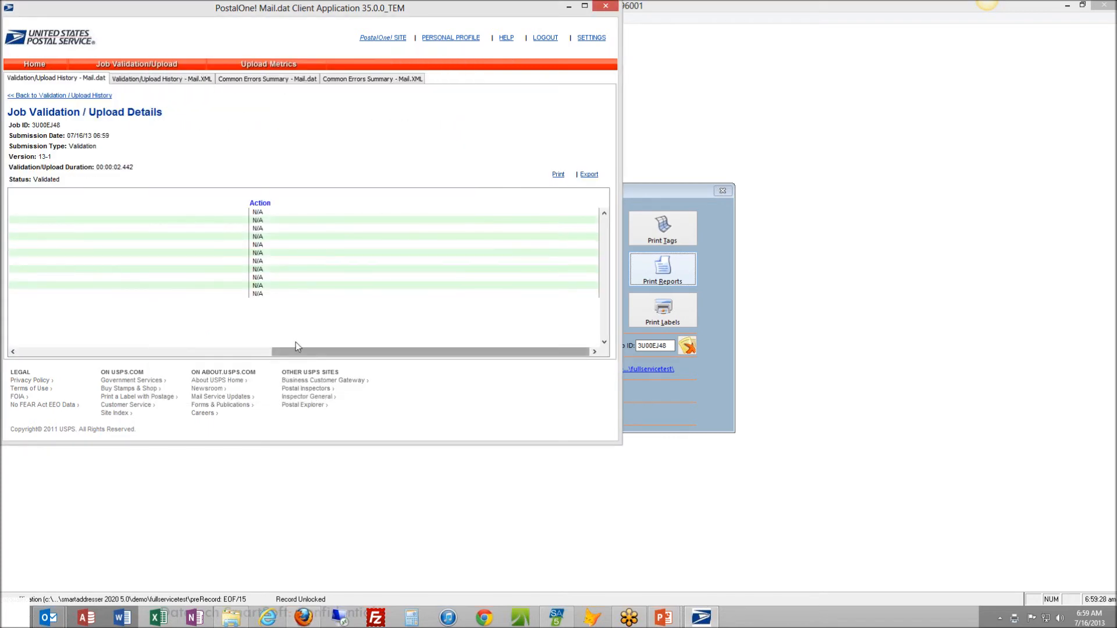
click(249, 351)
click(392, 352)
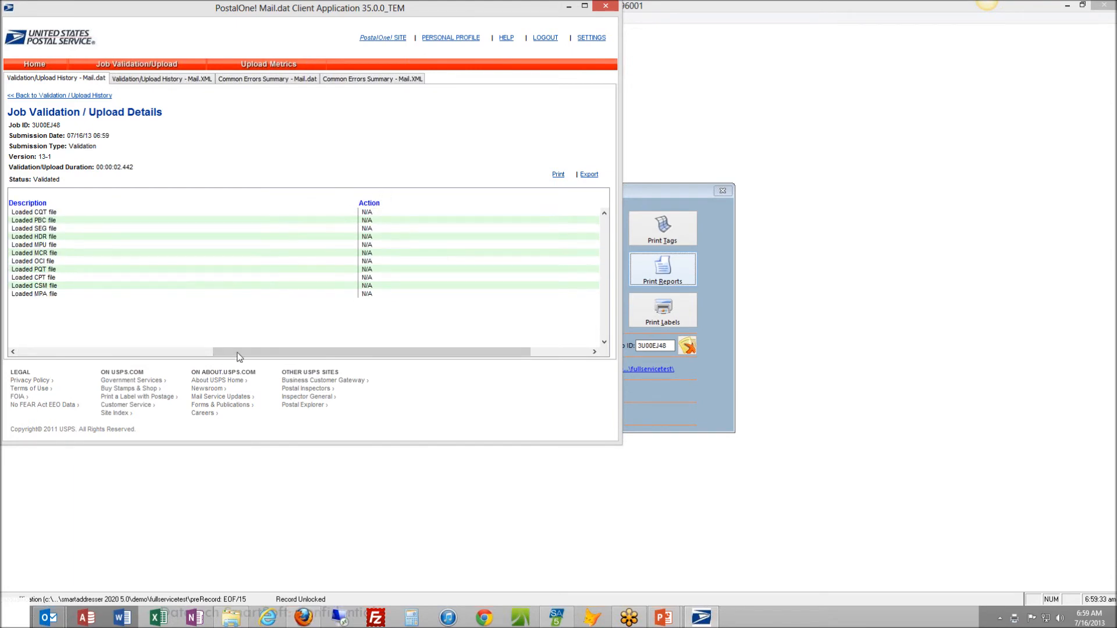
click(145, 353)
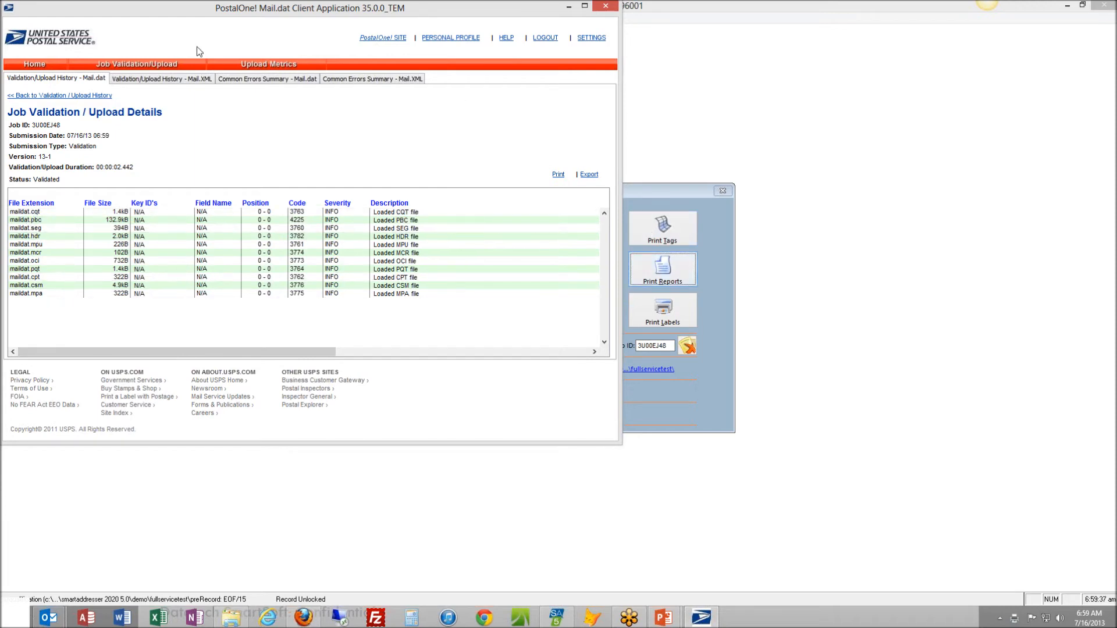
Return to Job Validation/Upload and add the maildat.hdr file as a new job
click(137, 64)
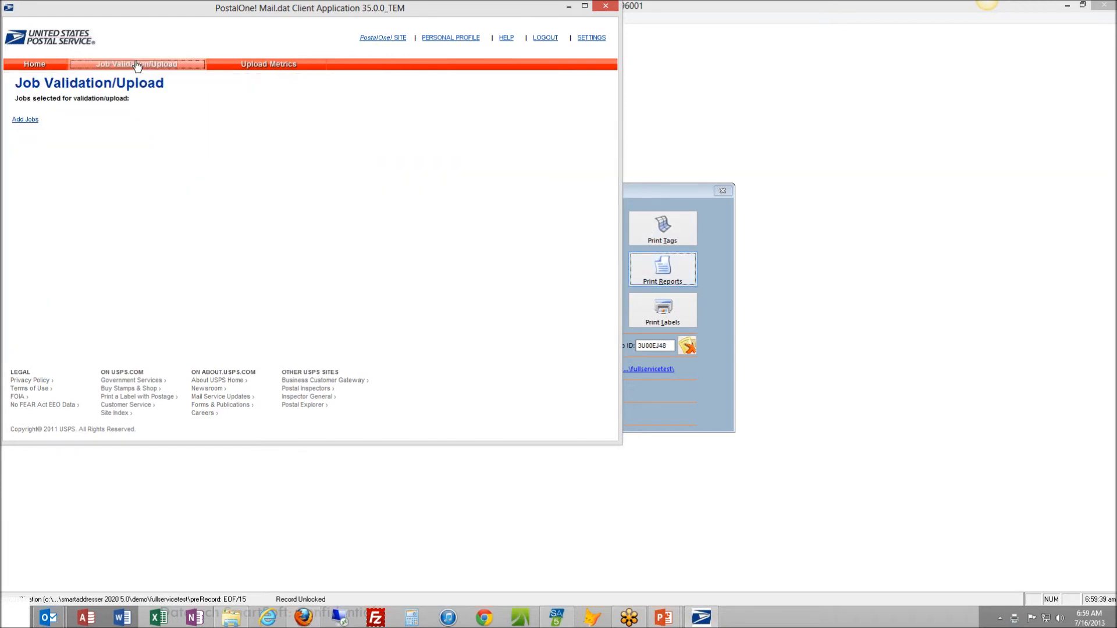
click(25, 122)
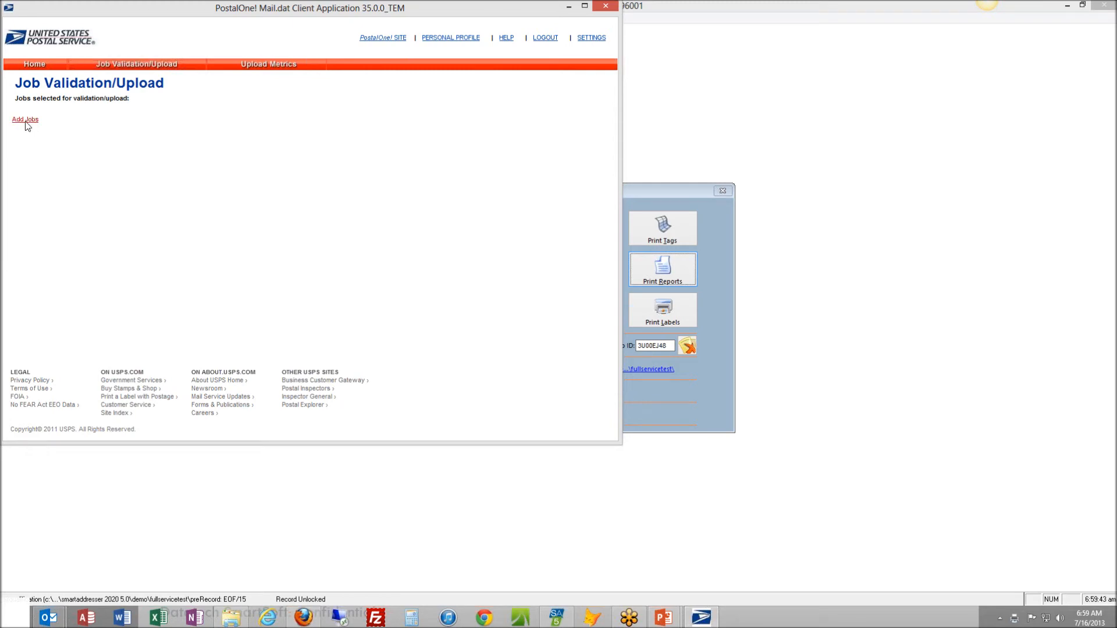
click(226, 149)
click(454, 324)
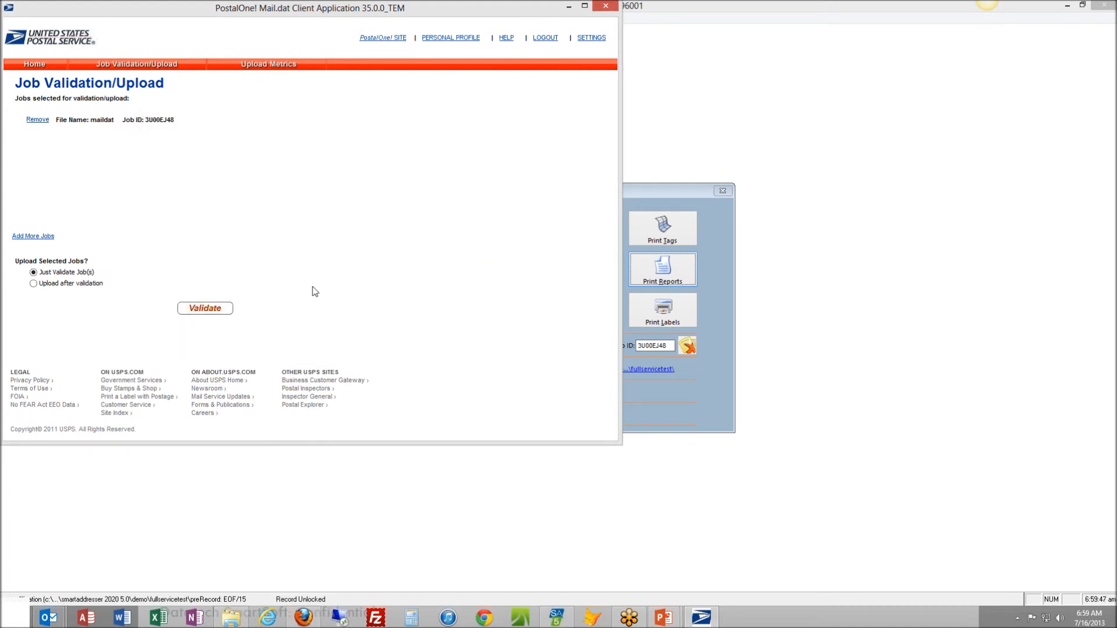
Submit the maildat job with Upload after validation, accepting the certification agreement, and view the upload details
click(35, 284)
click(181, 311)
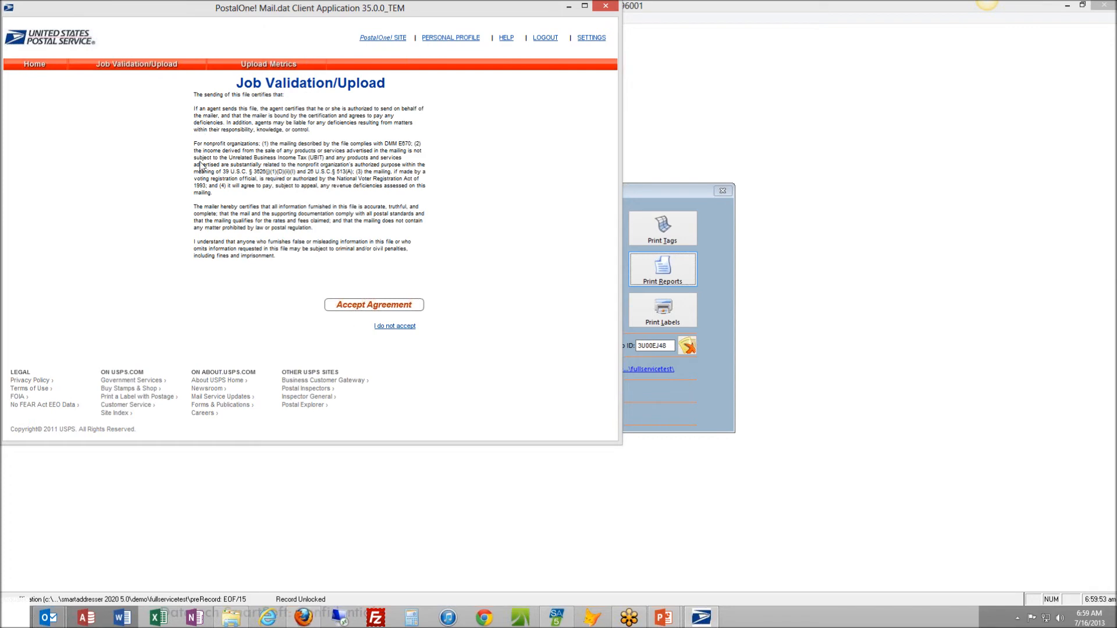
click(395, 306)
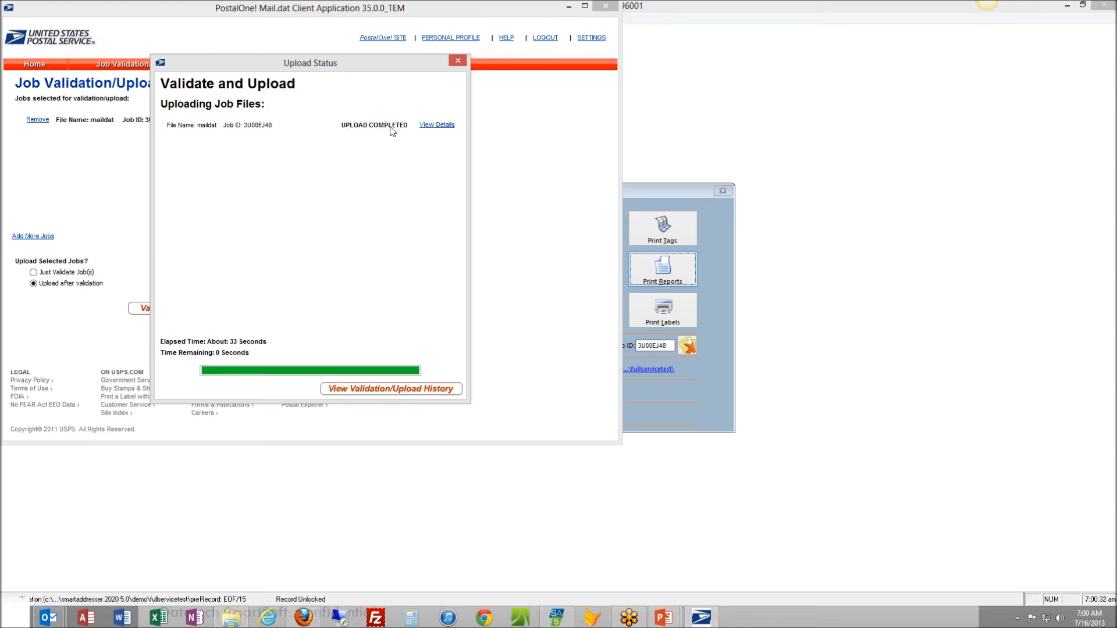
click(441, 126)
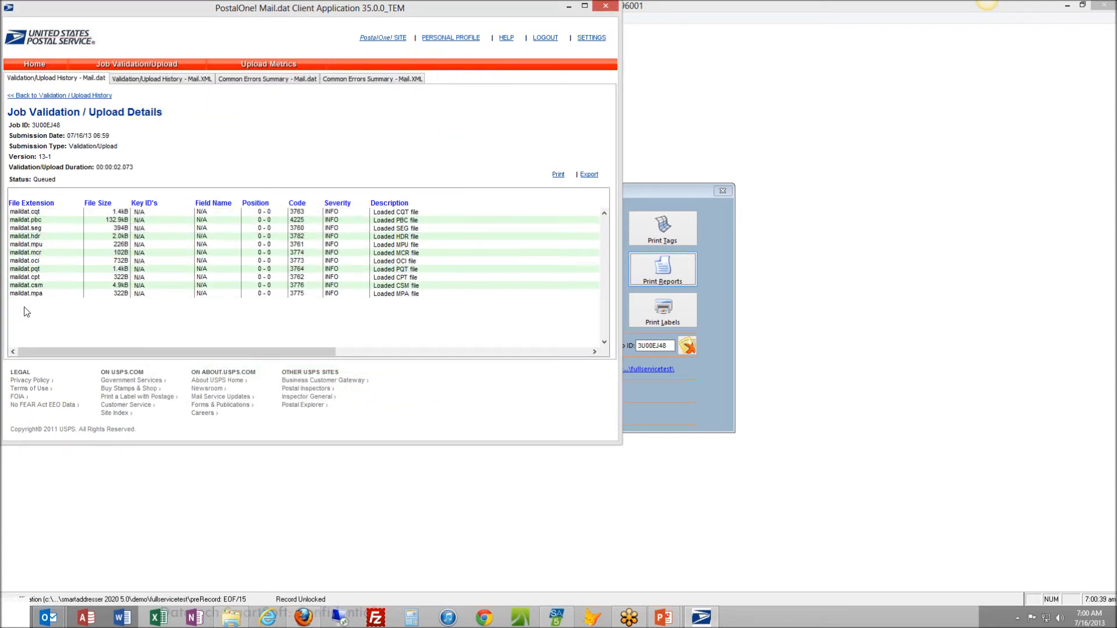
Review the file descriptions and actions in the upload details, and switch to the PostalOne! site in Firefox
drag(66, 351, 245, 364)
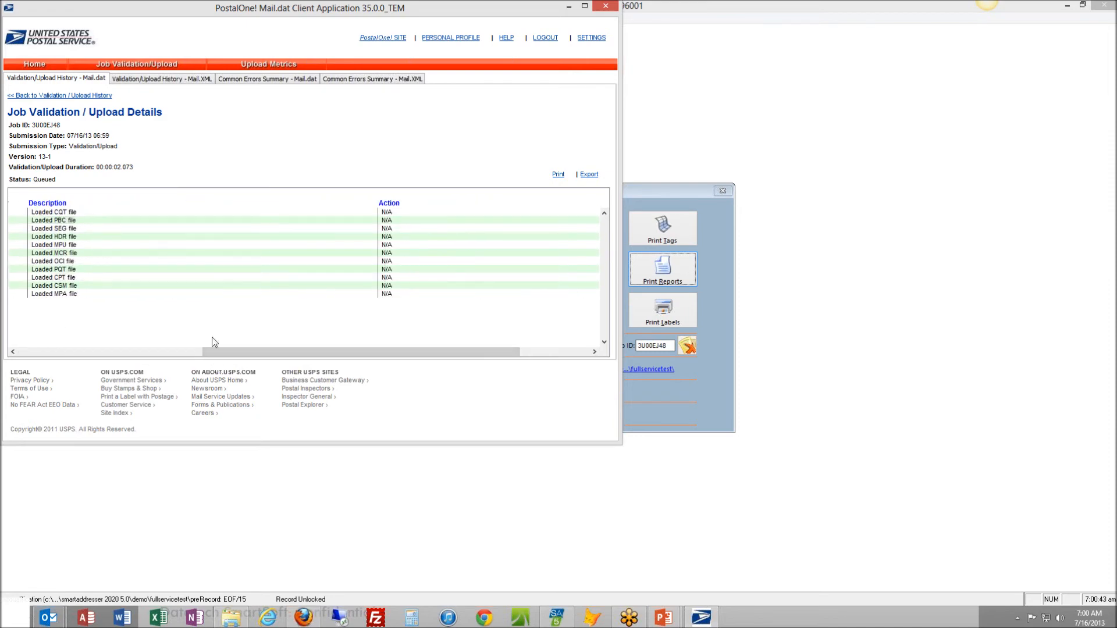
click(30, 354)
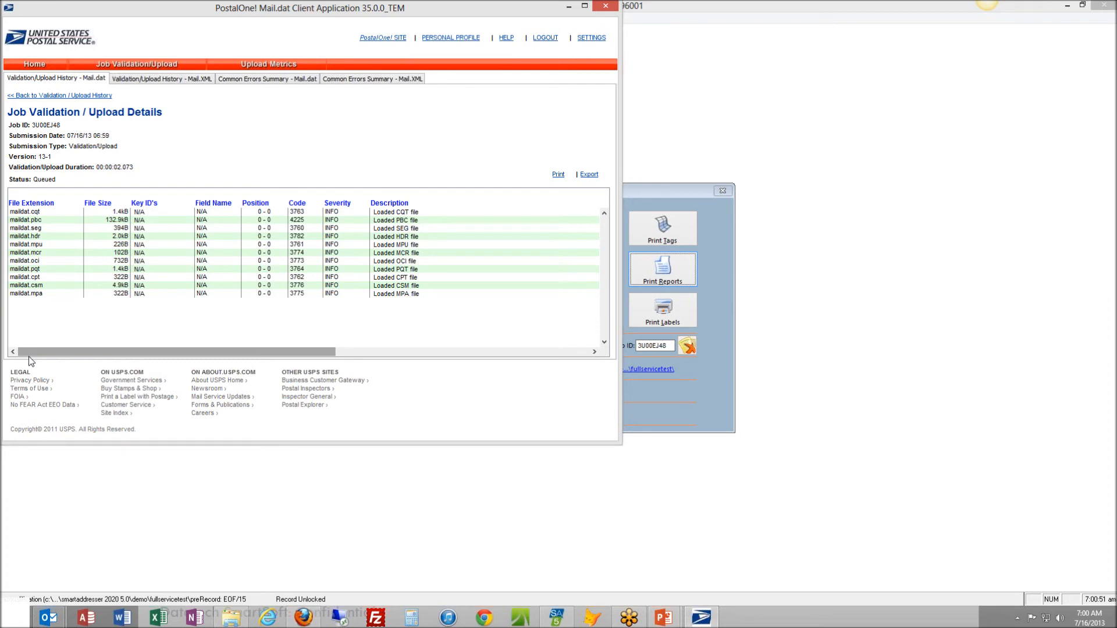
click(304, 618)
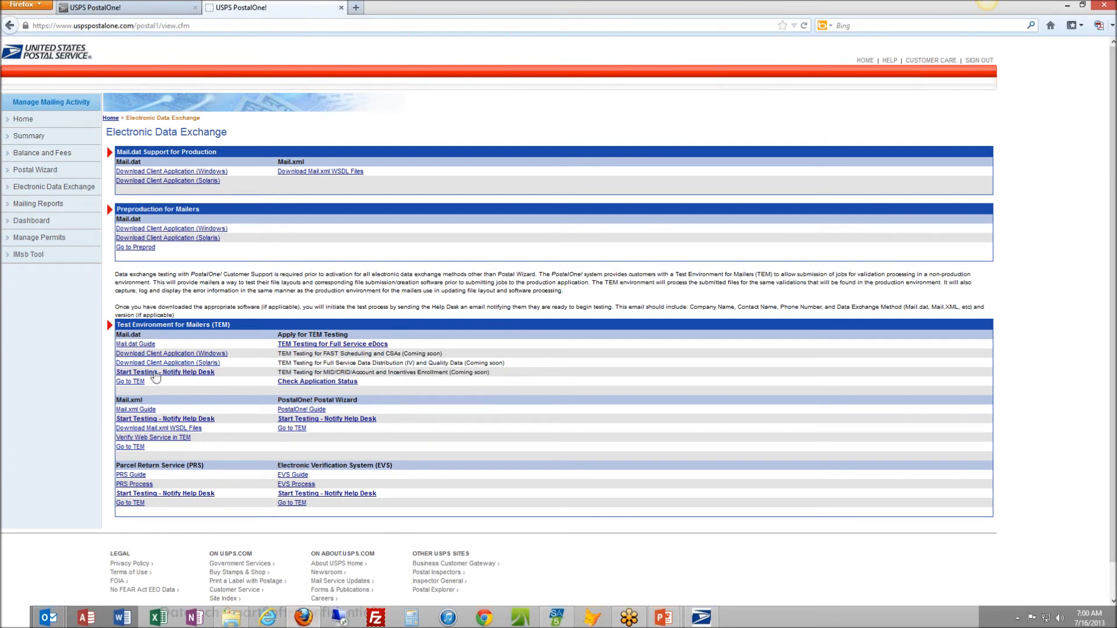
Go through the Business Customer Gateway to Electronic Data Exchange and enter the Mail.dat Test Environment for Mailers (TEM), accepting the notification
click(22, 121)
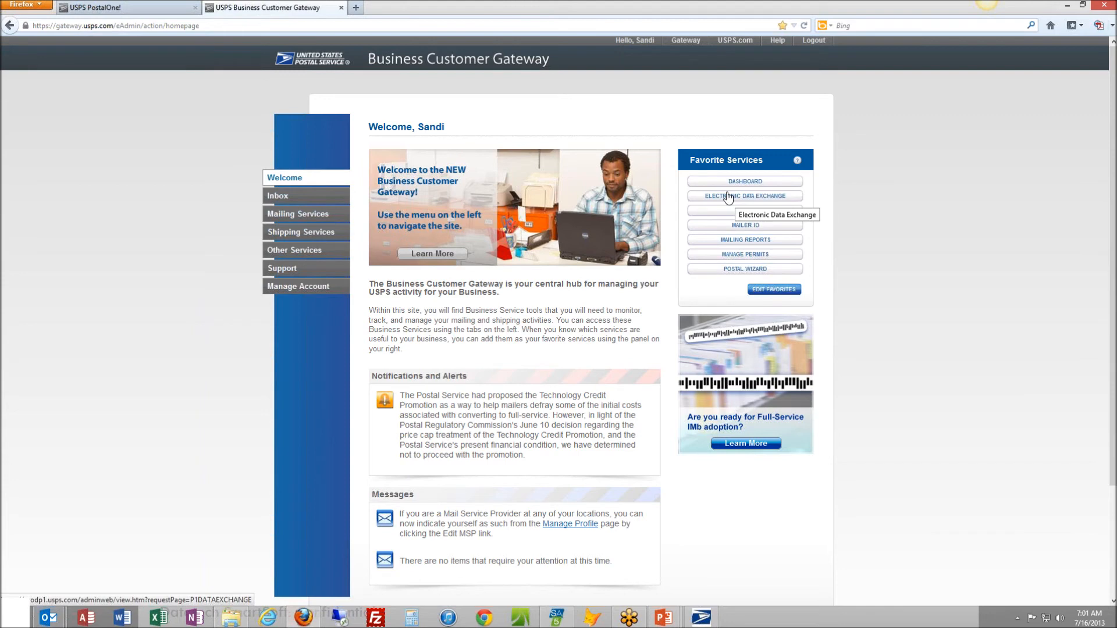
click(288, 213)
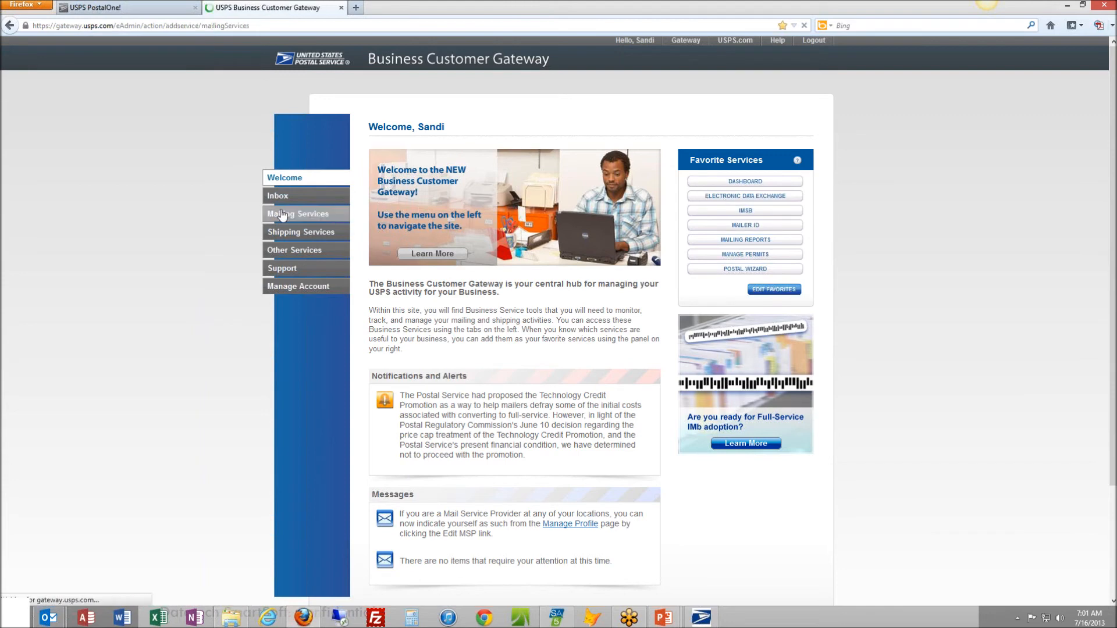
click(756, 560)
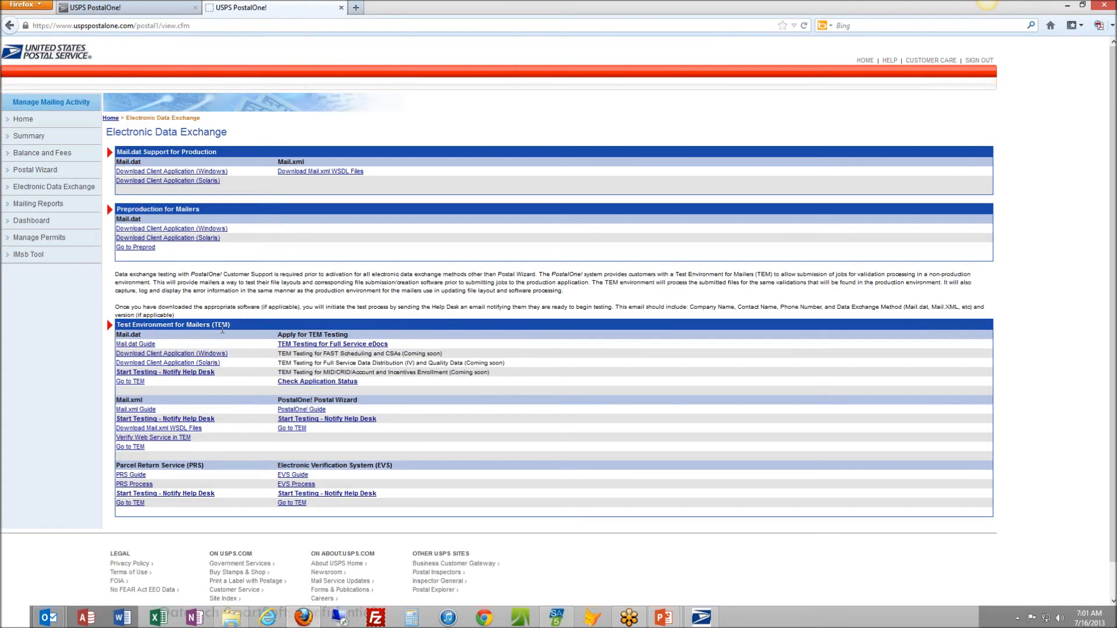
click(130, 382)
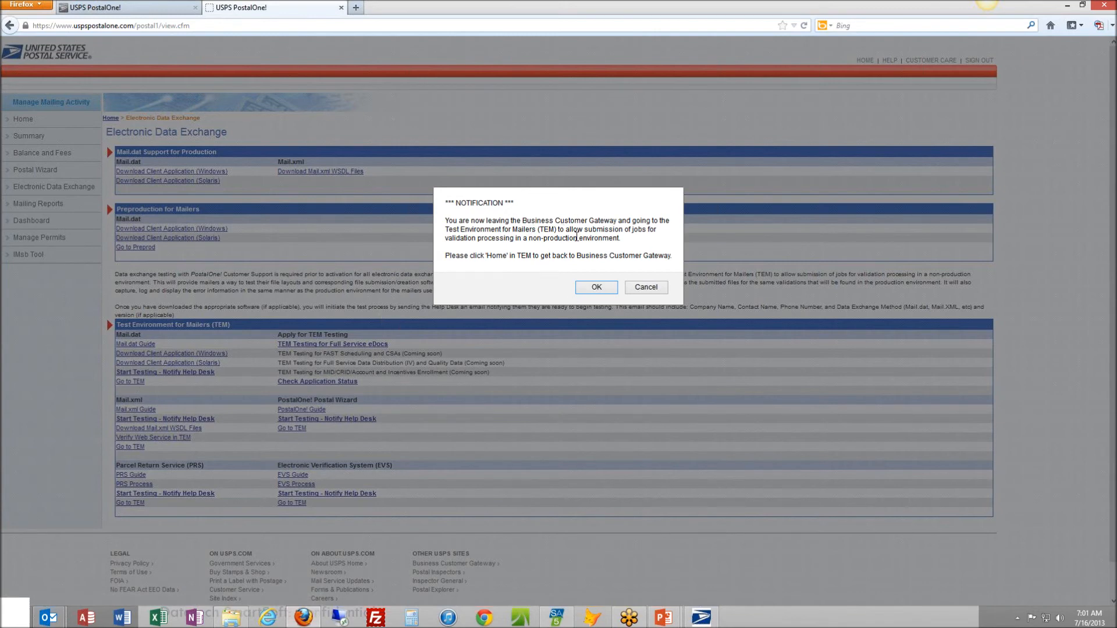
click(598, 289)
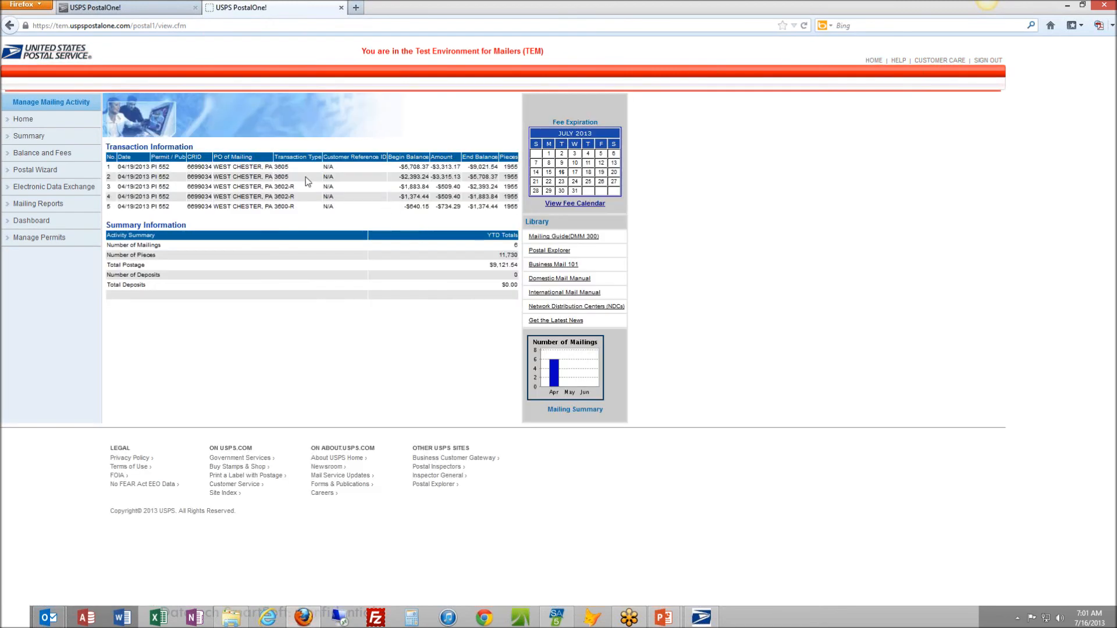
Search the TEM Dashboard for jobs opened from 07/16/2013 to 07/16/2013 with all statement statuses included
click(30, 220)
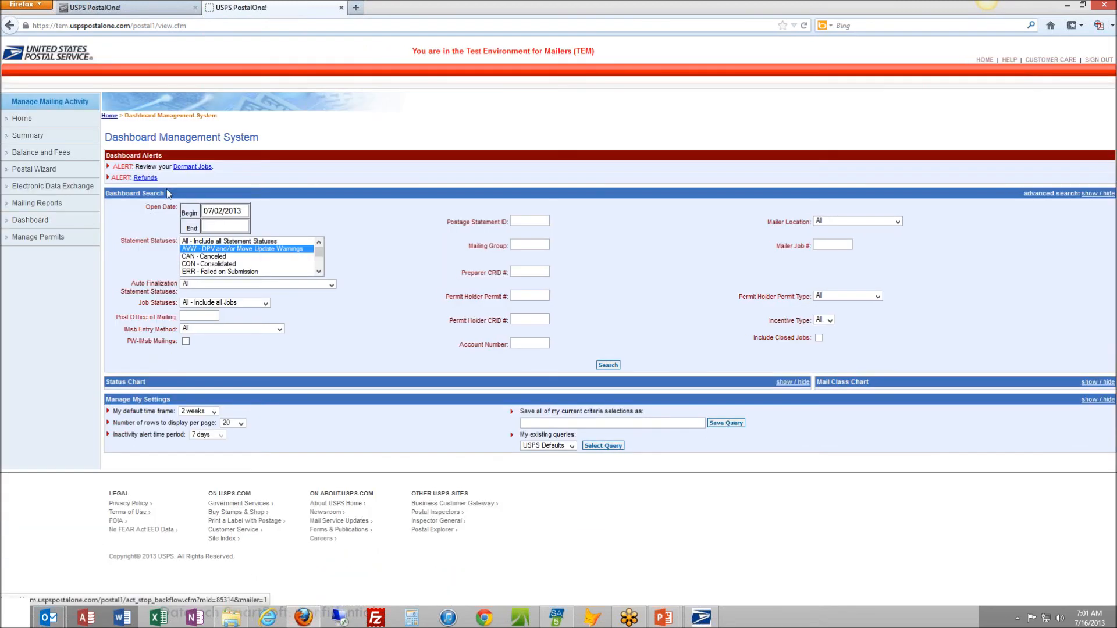
click(223, 212)
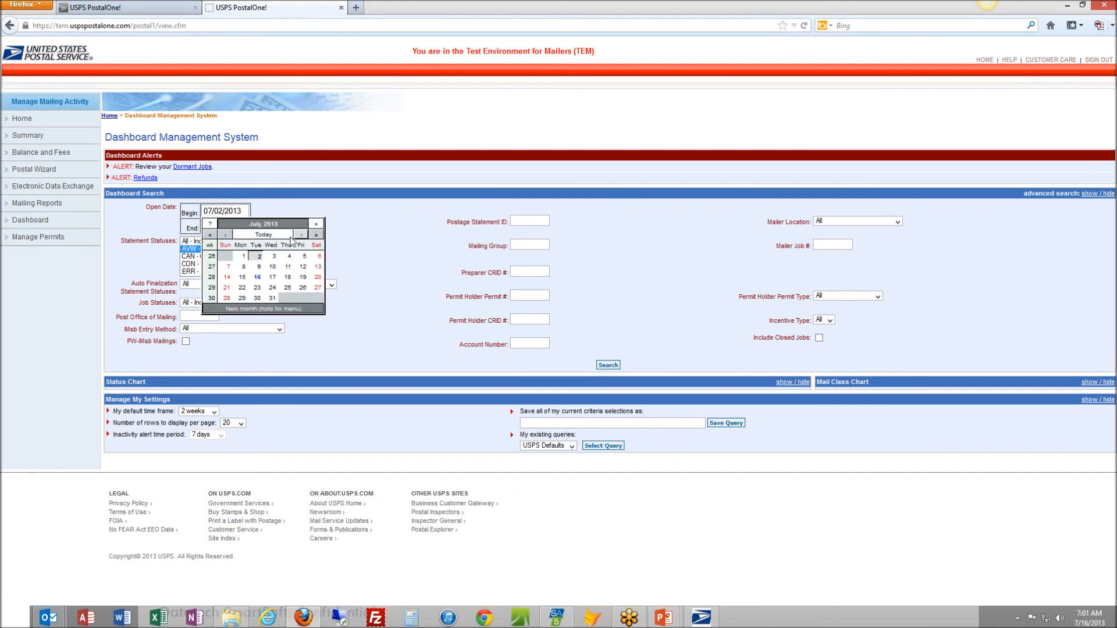
click(257, 278)
click(217, 223)
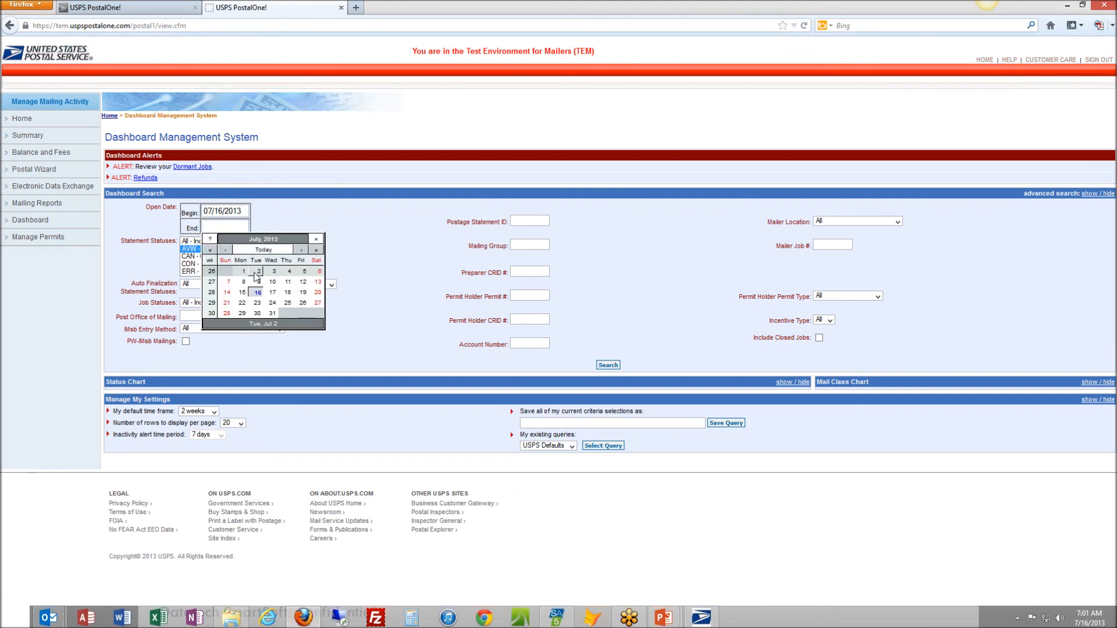
click(258, 294)
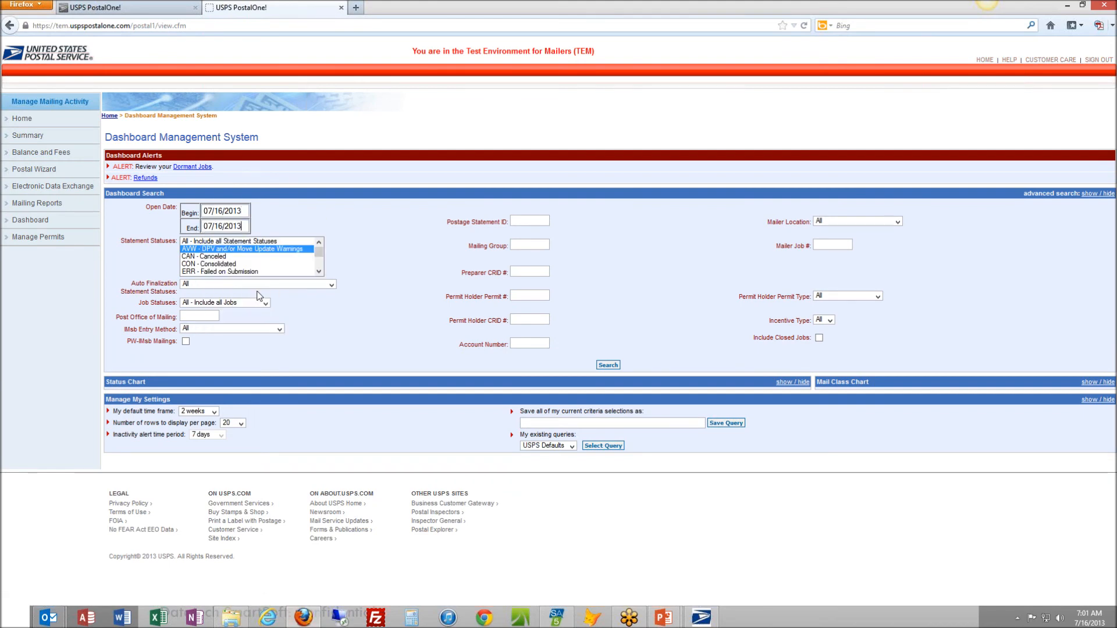
click(239, 241)
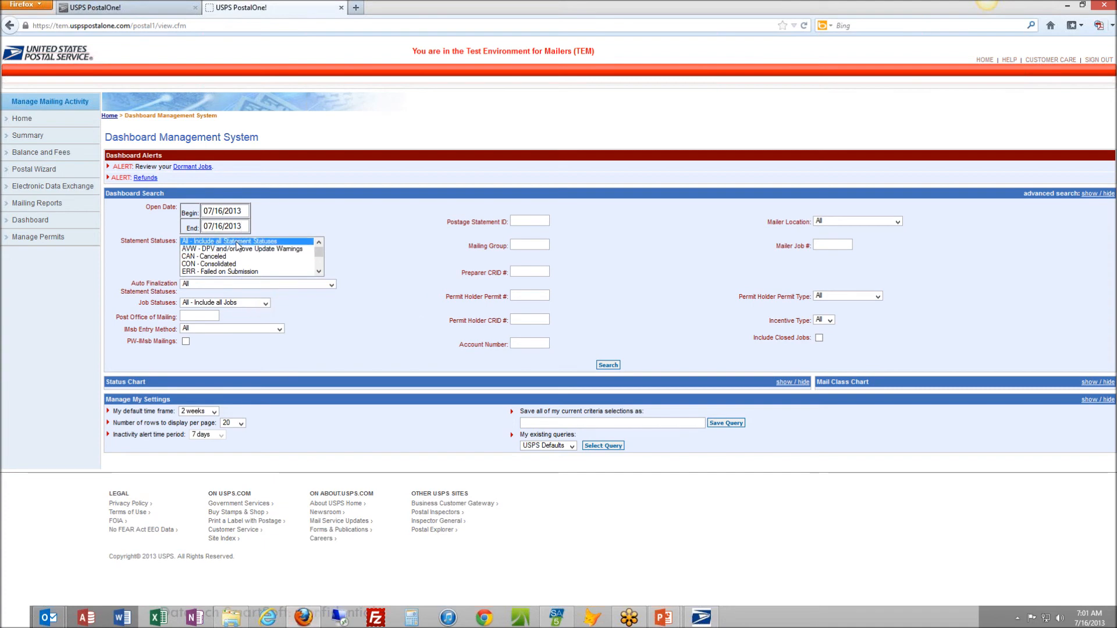
click(608, 365)
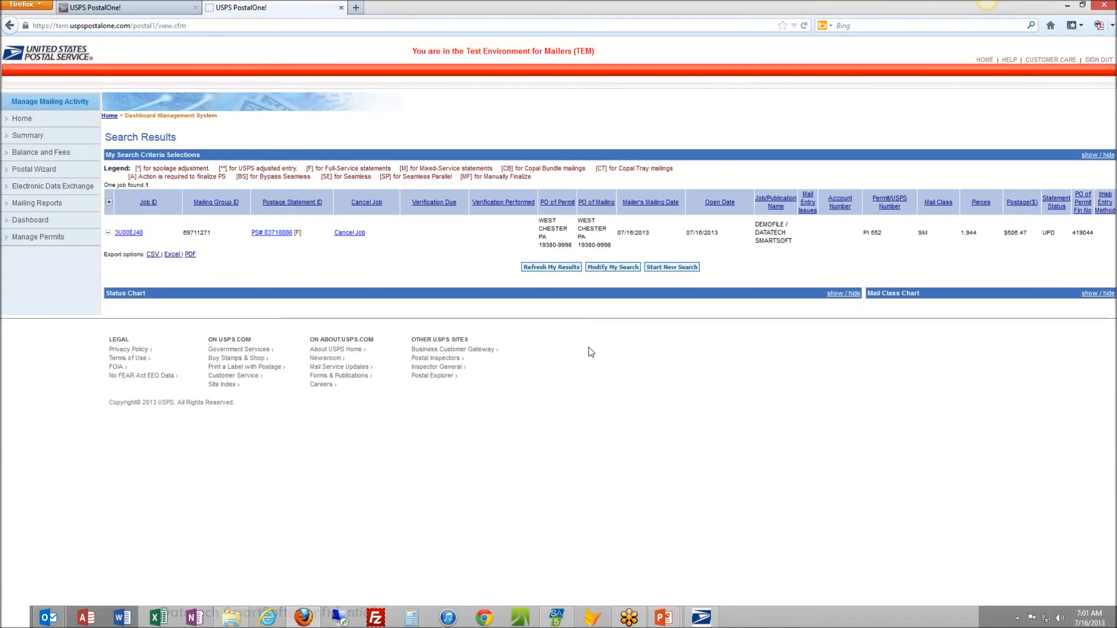
Open the found job's postage statement, review its postage summary and Part A automation letters, and return to the job detail
click(116, 233)
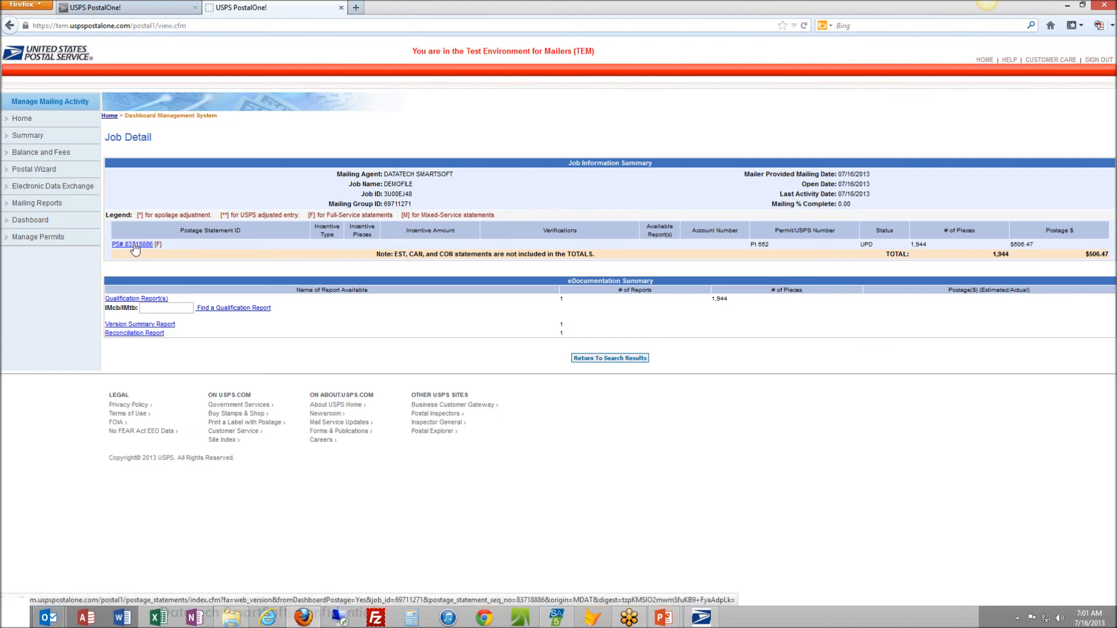
click(143, 246)
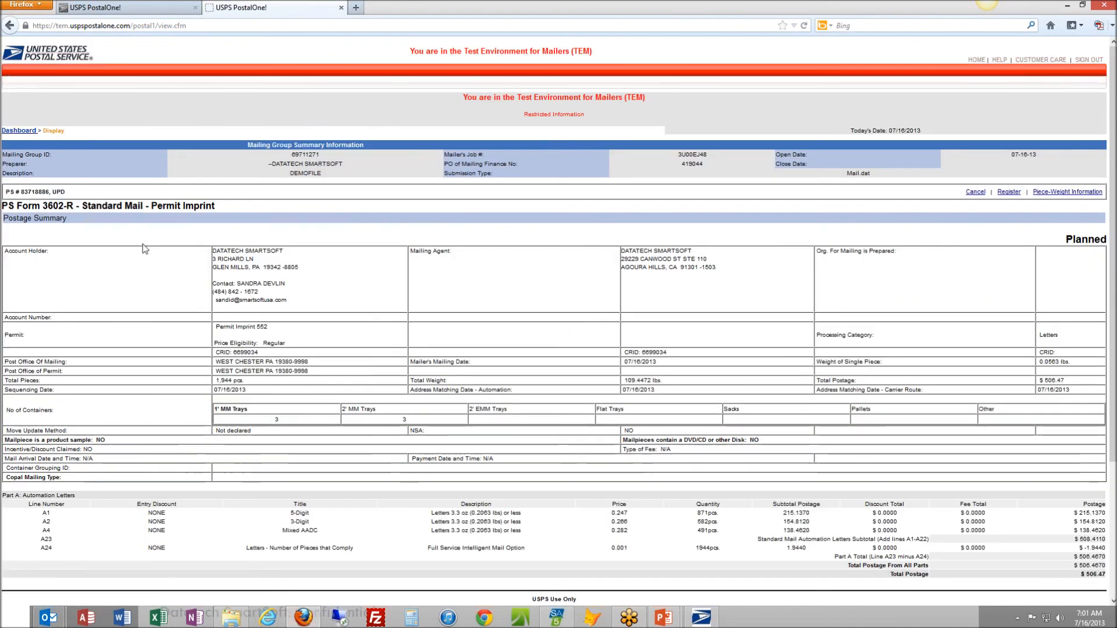
scroll(341, 267, down, 4)
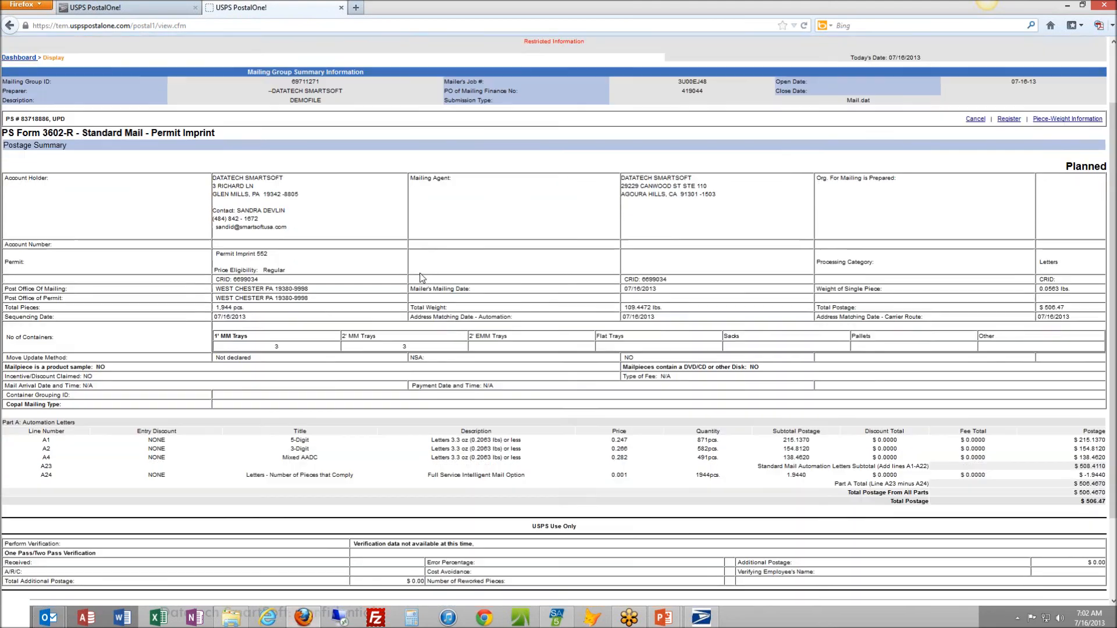
scroll(250, 302, down, 1)
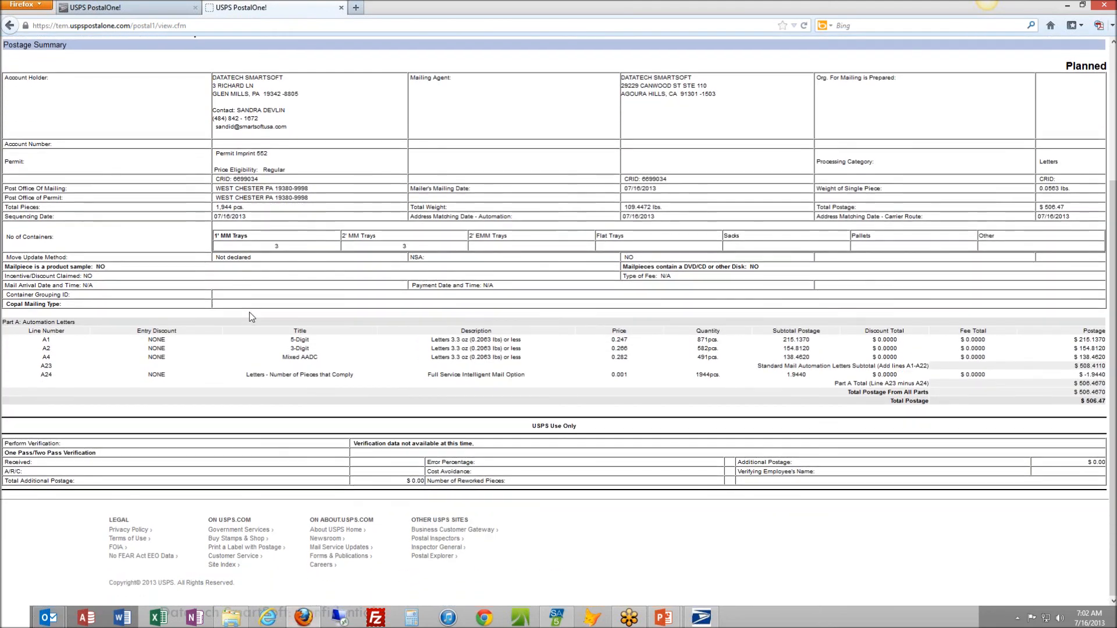
scroll(252, 317, up, 4)
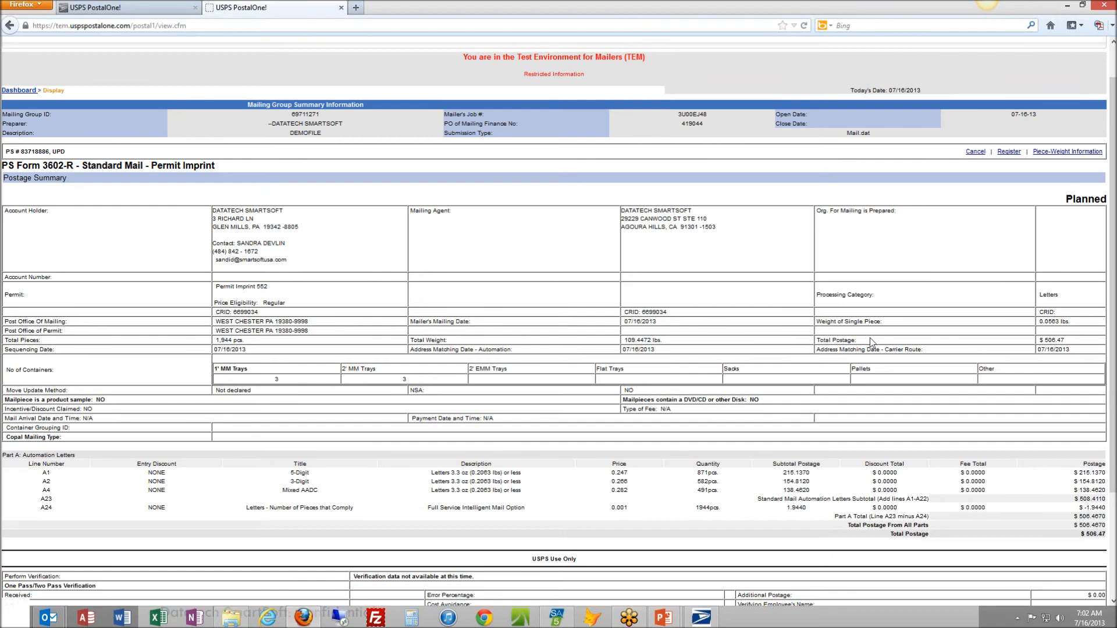
scroll(477, 397, down, 1)
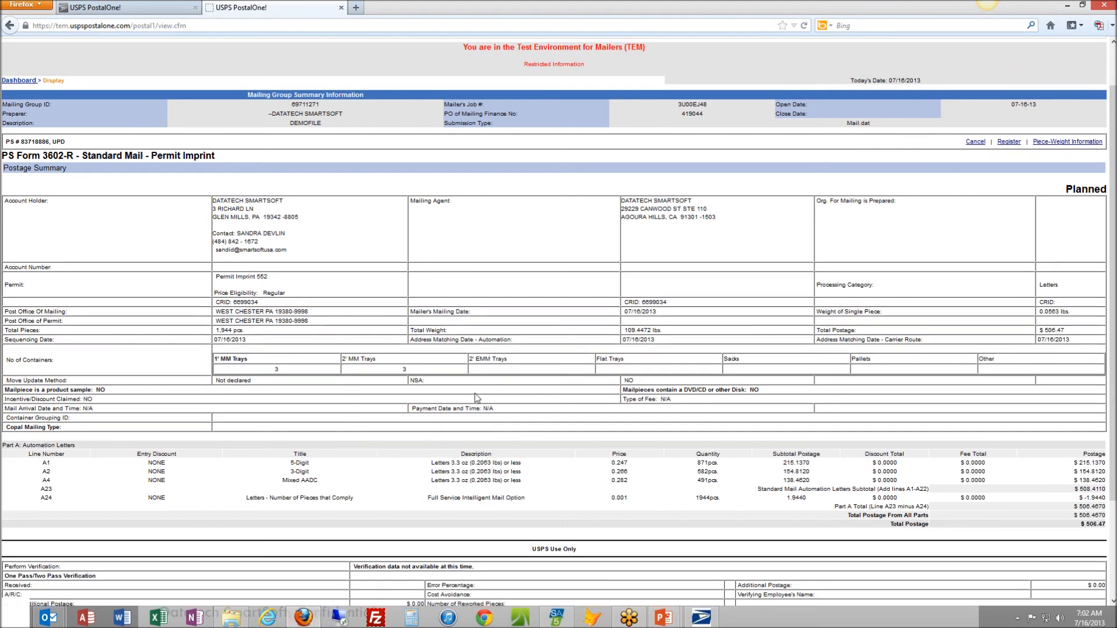
scroll(475, 393, down, 4)
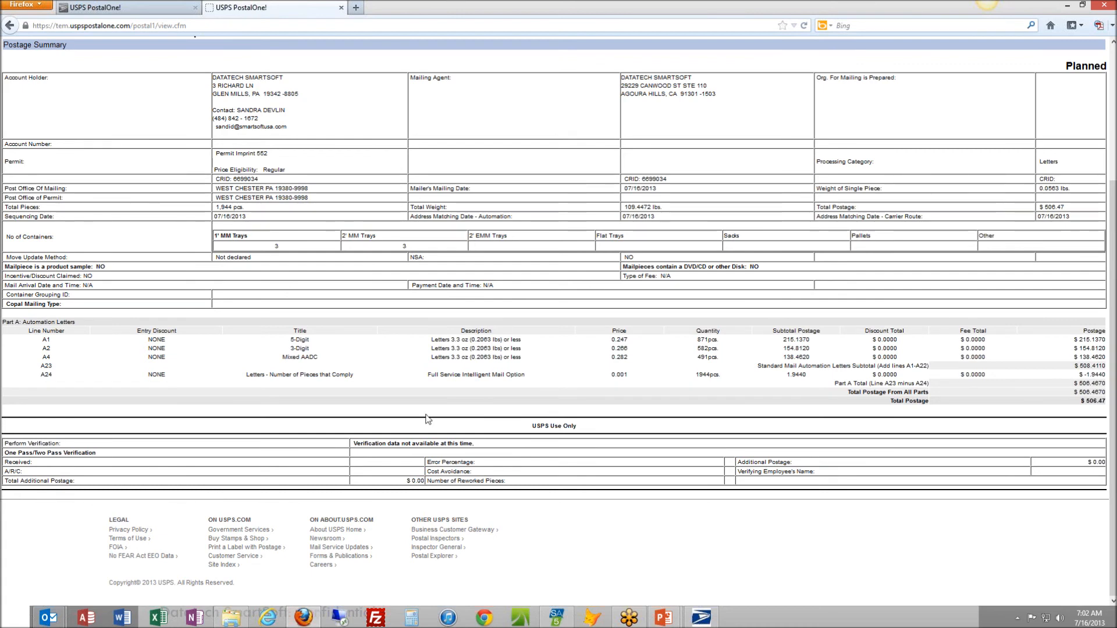
scroll(333, 445, up, 5)
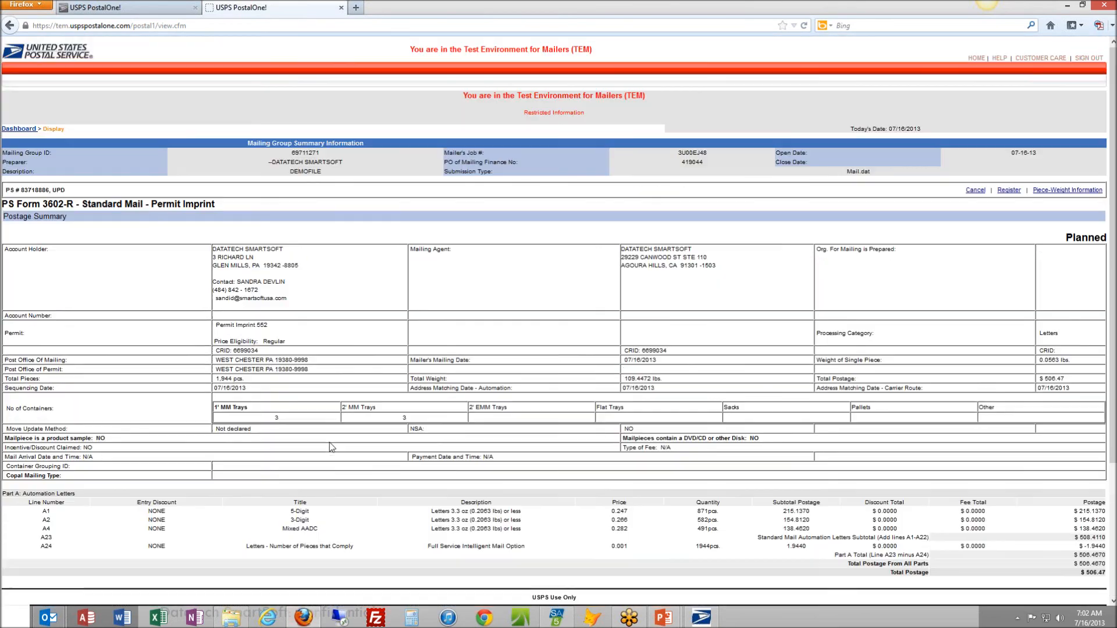
click(20, 131)
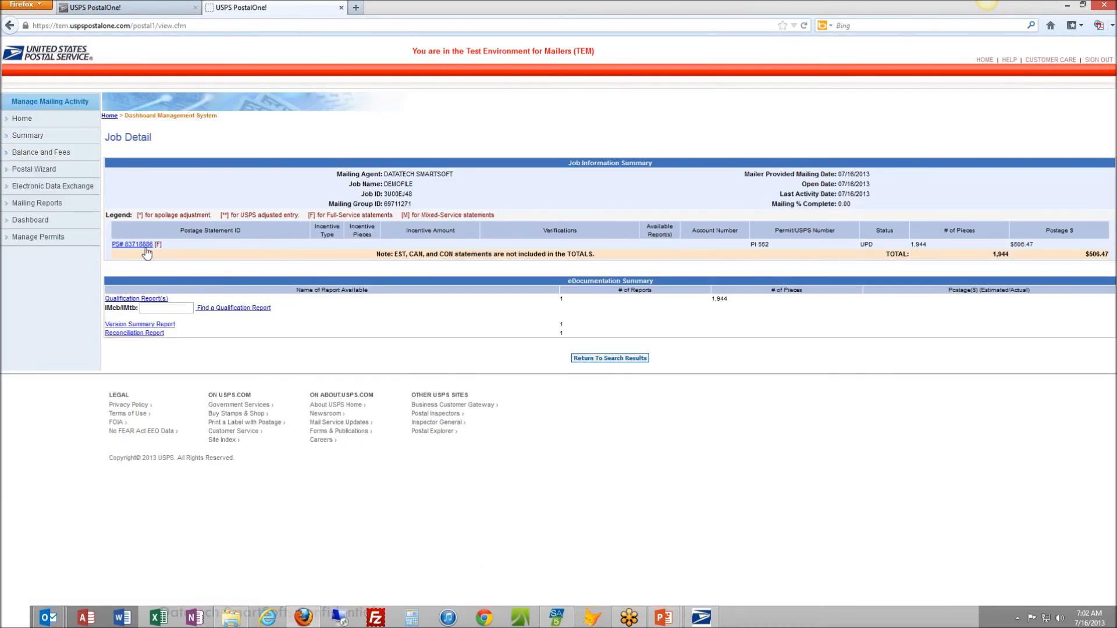
Examine the job's Qualification Report, including its containers and rate level summaries, and return to the job detail
click(146, 299)
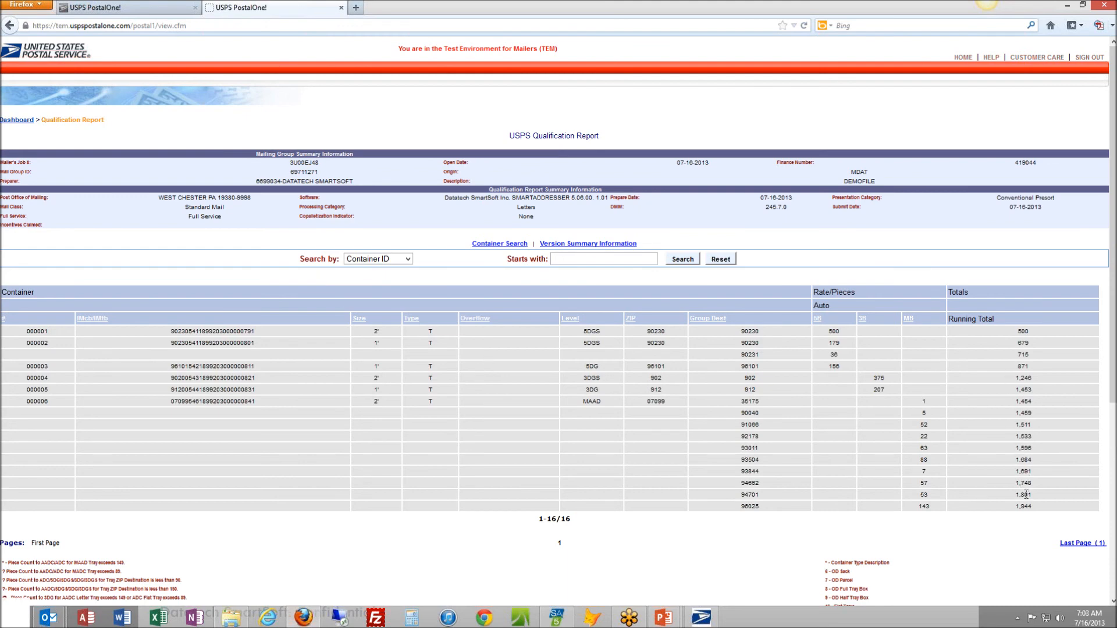
scroll(392, 421, down, 5)
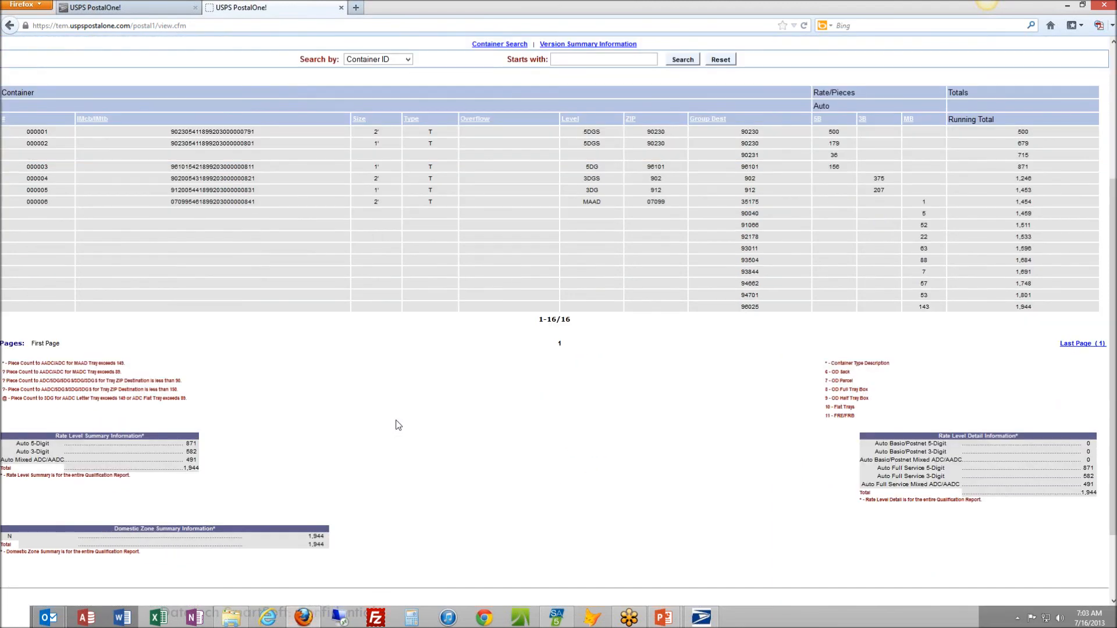
scroll(399, 426, up, 5)
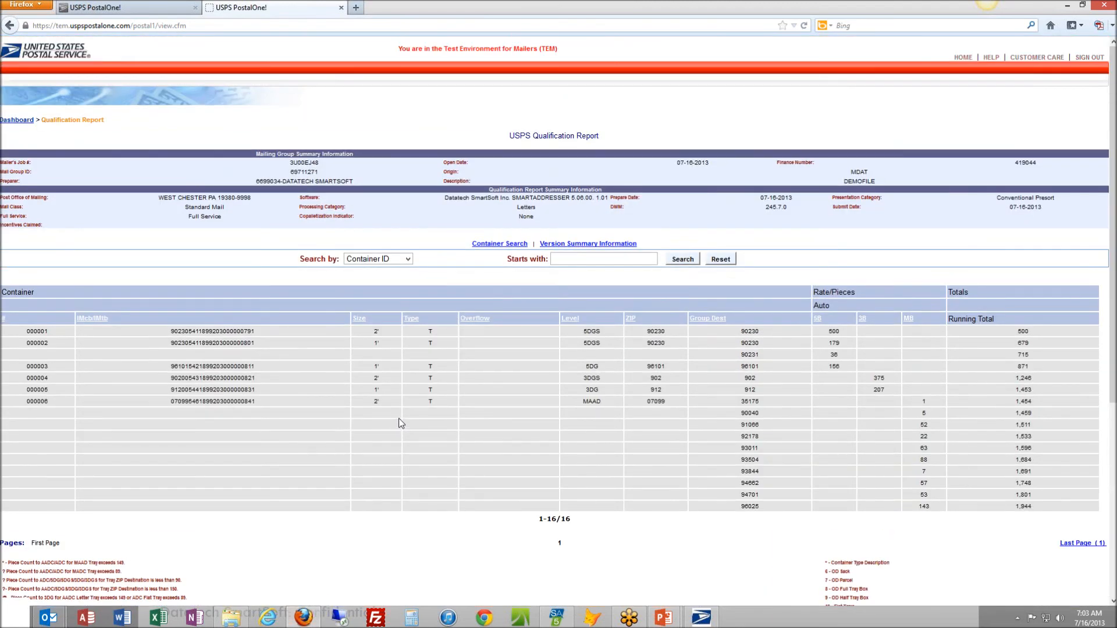
click(18, 121)
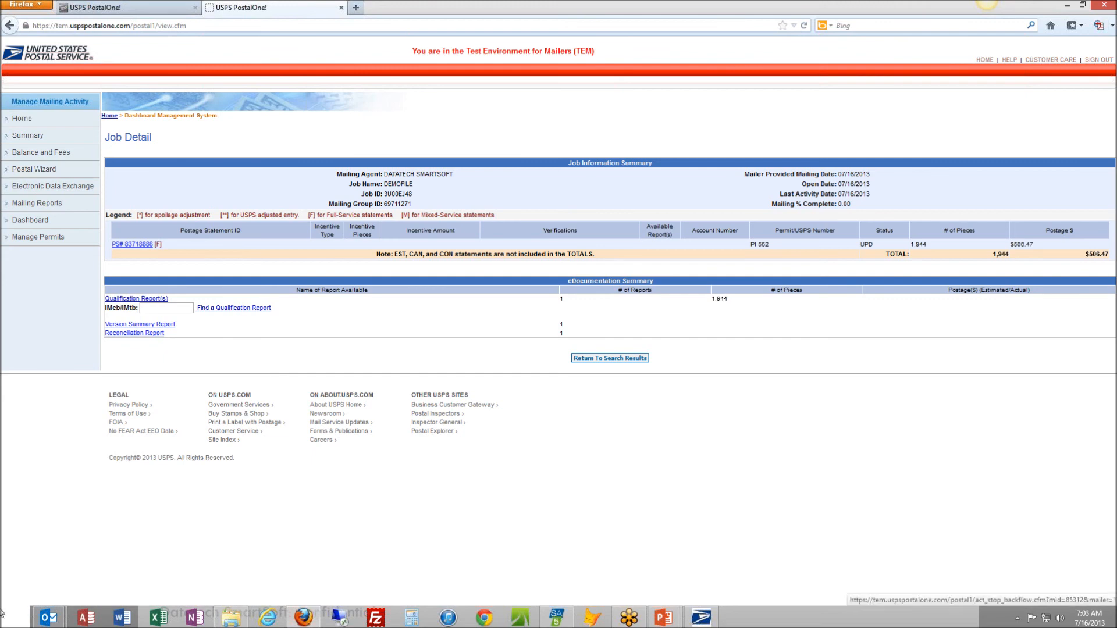
View the drafted PostalOne! message in Outlook asking for confirmation of the Full Service job, and return to the browser
mouse_move(48, 618)
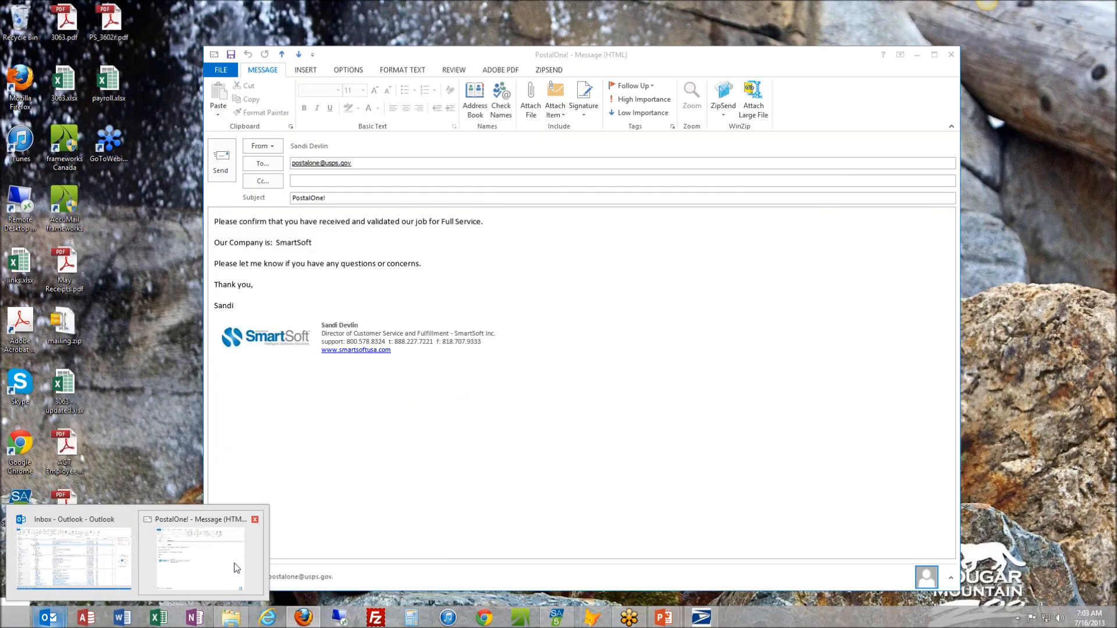
click(235, 589)
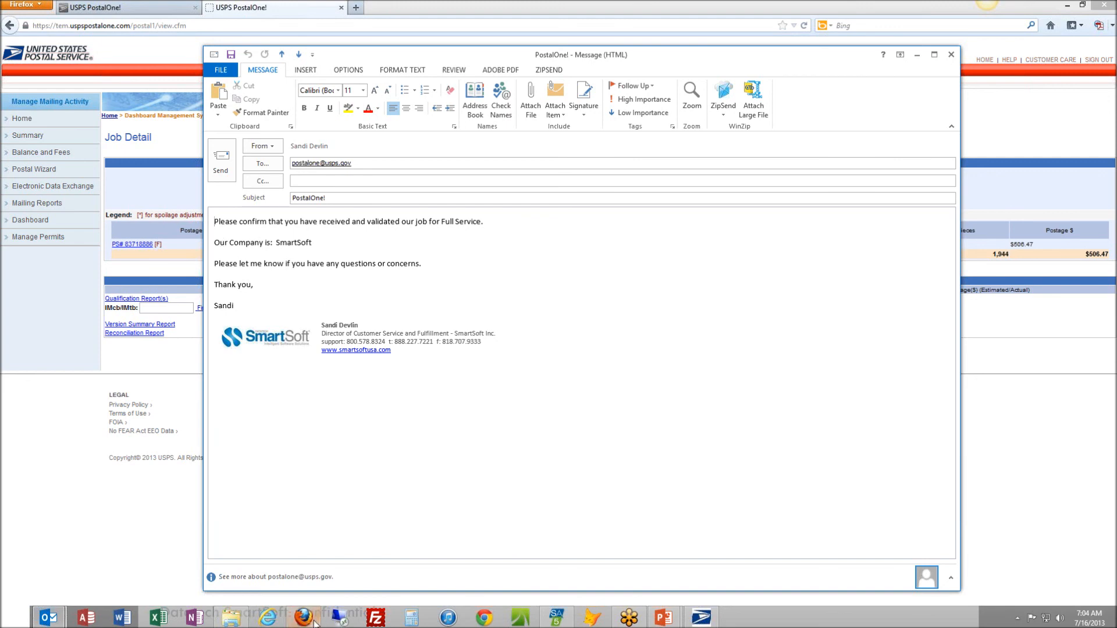
click(76, 493)
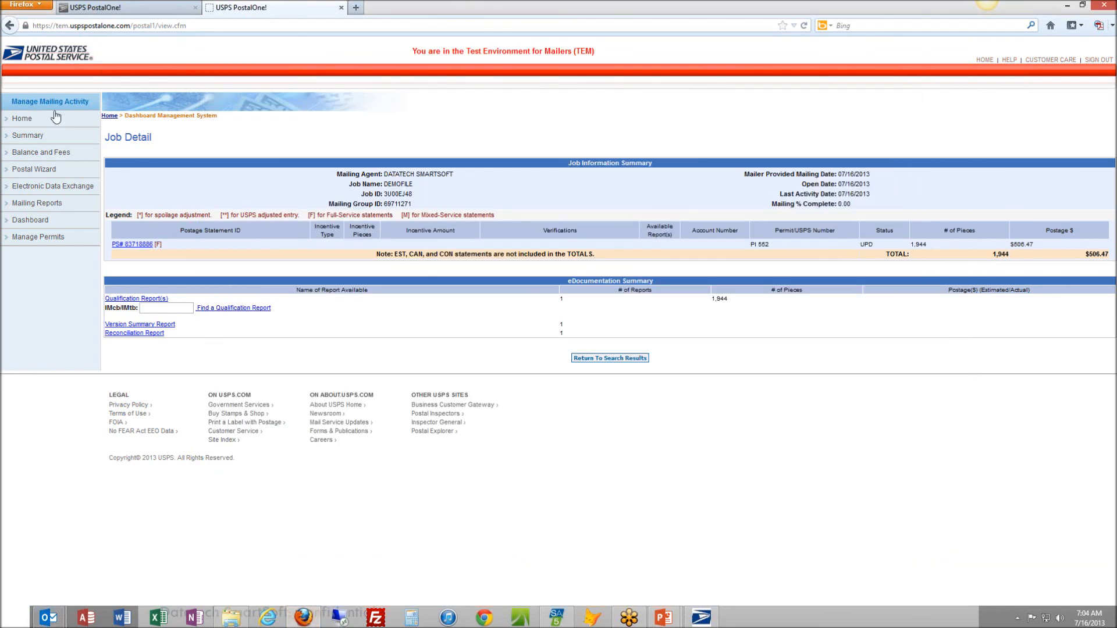
Return to the Business Customer Gateway home, view Electronic Data Exchange, and switch to the PowerPoint slide show of the TEM presentation
click(16, 120)
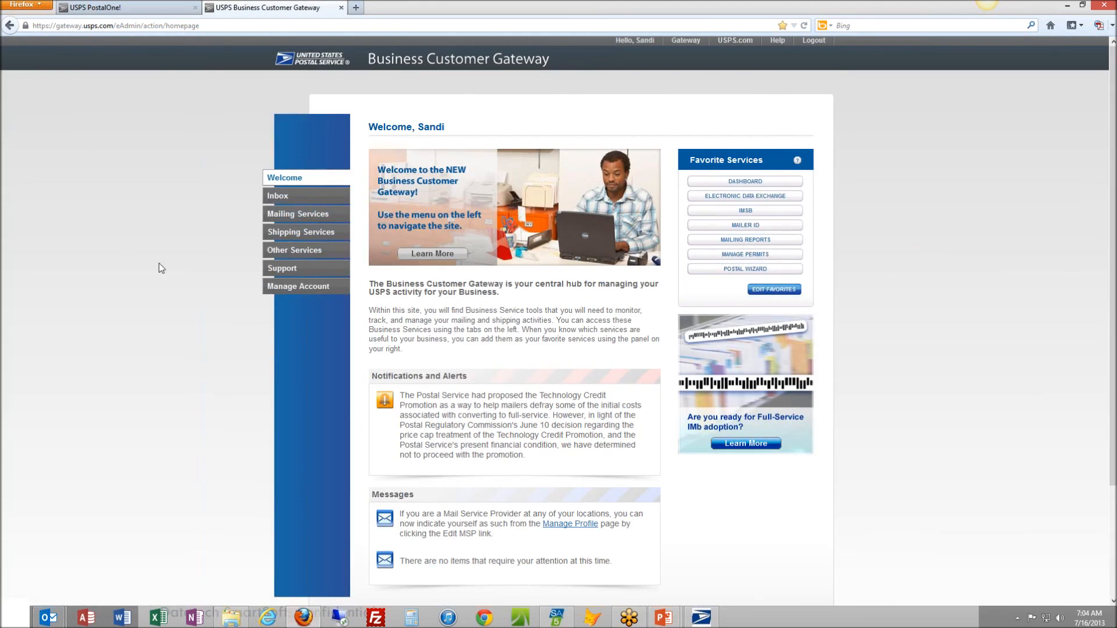
click(745, 198)
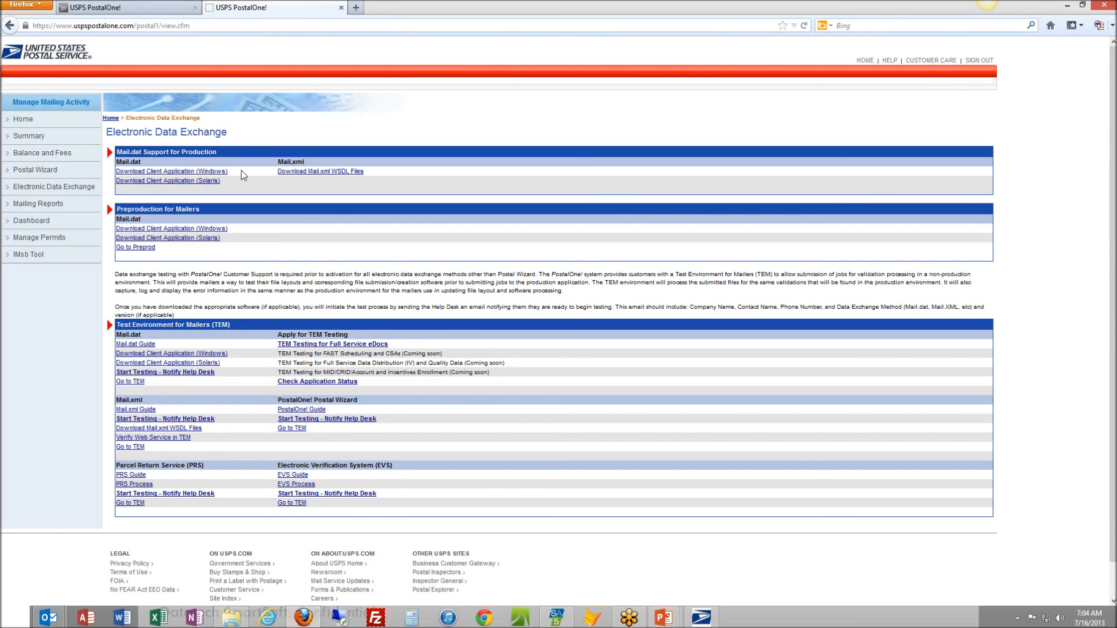
mouse_move(663, 617)
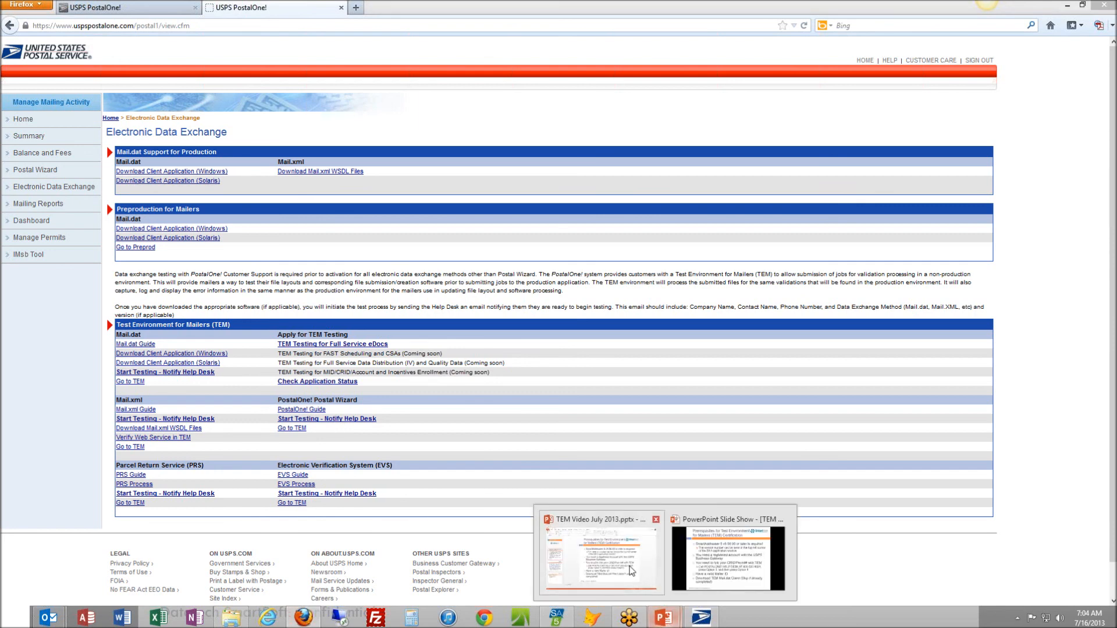
click(722, 573)
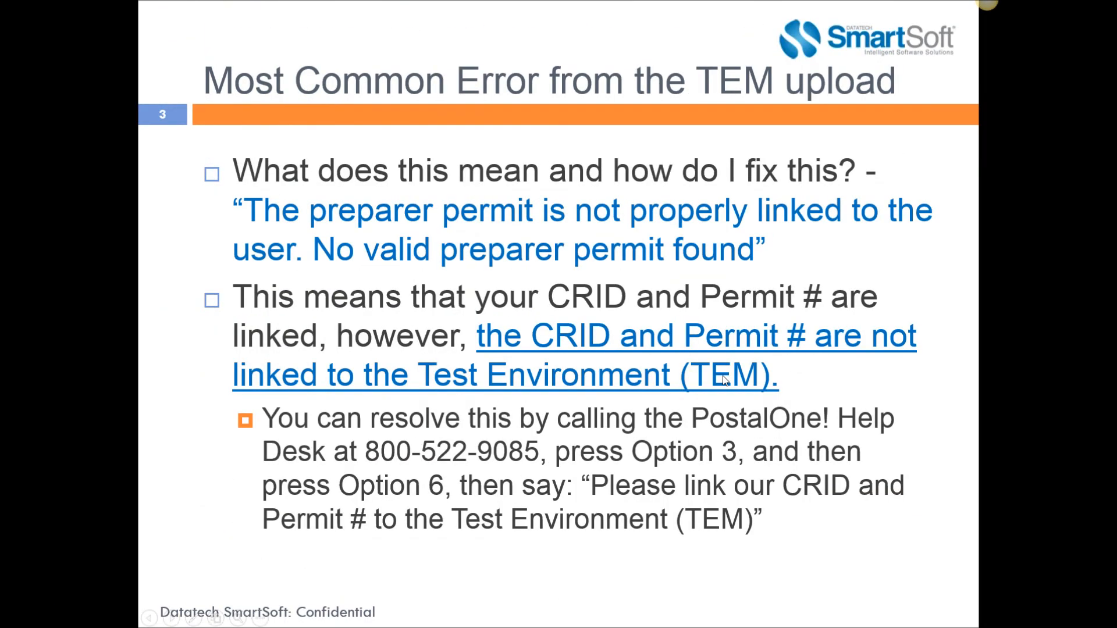